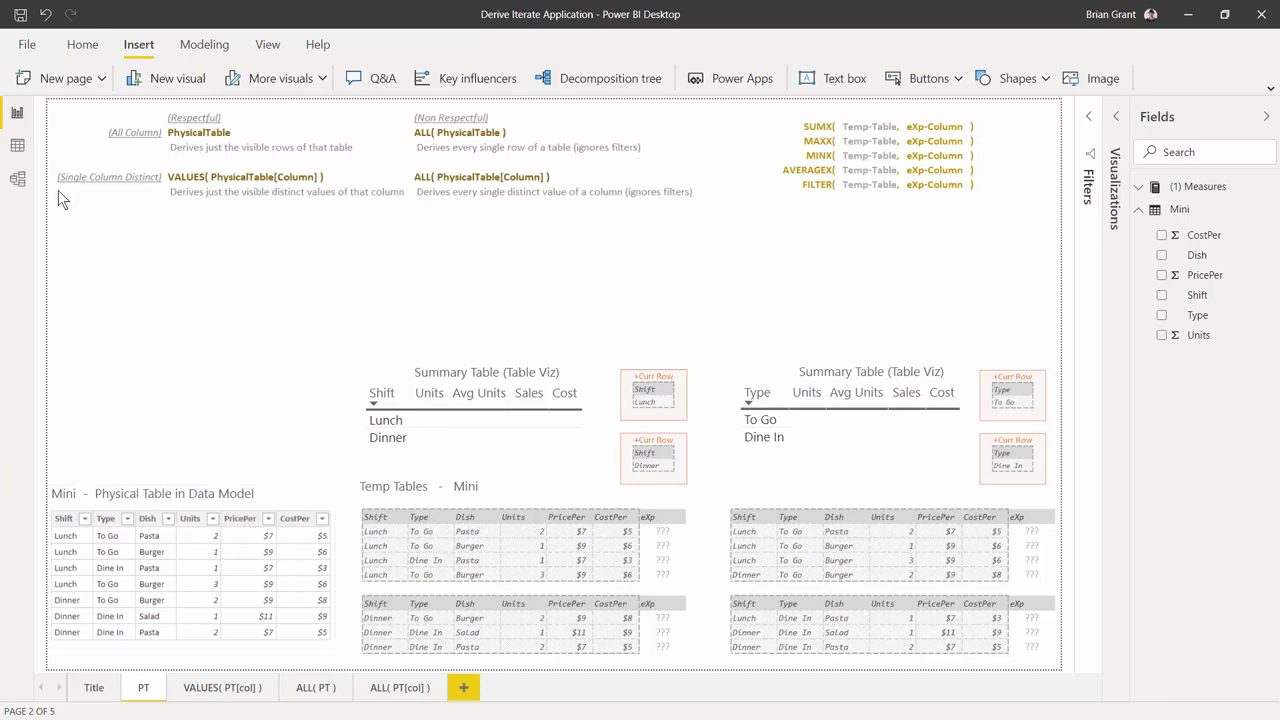
Examine the rows of the Mini table in the data view and return to the report page.
left_click(18, 148)
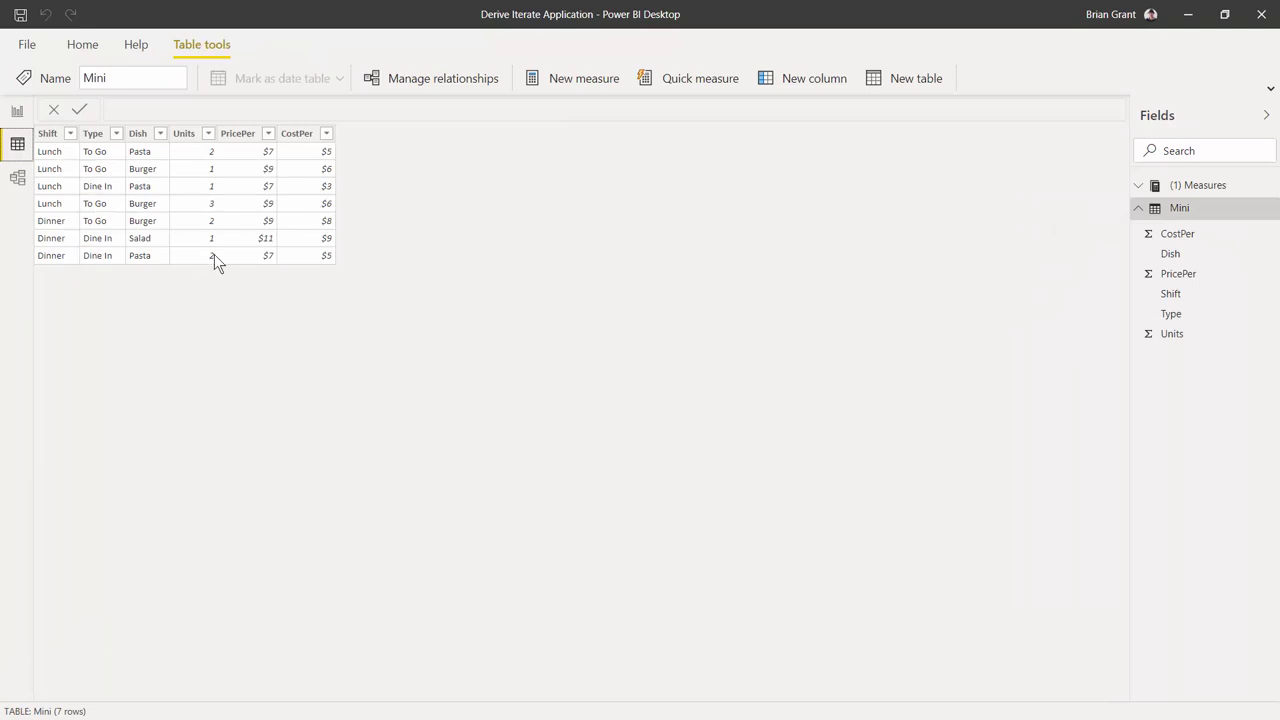
left_click(19, 113)
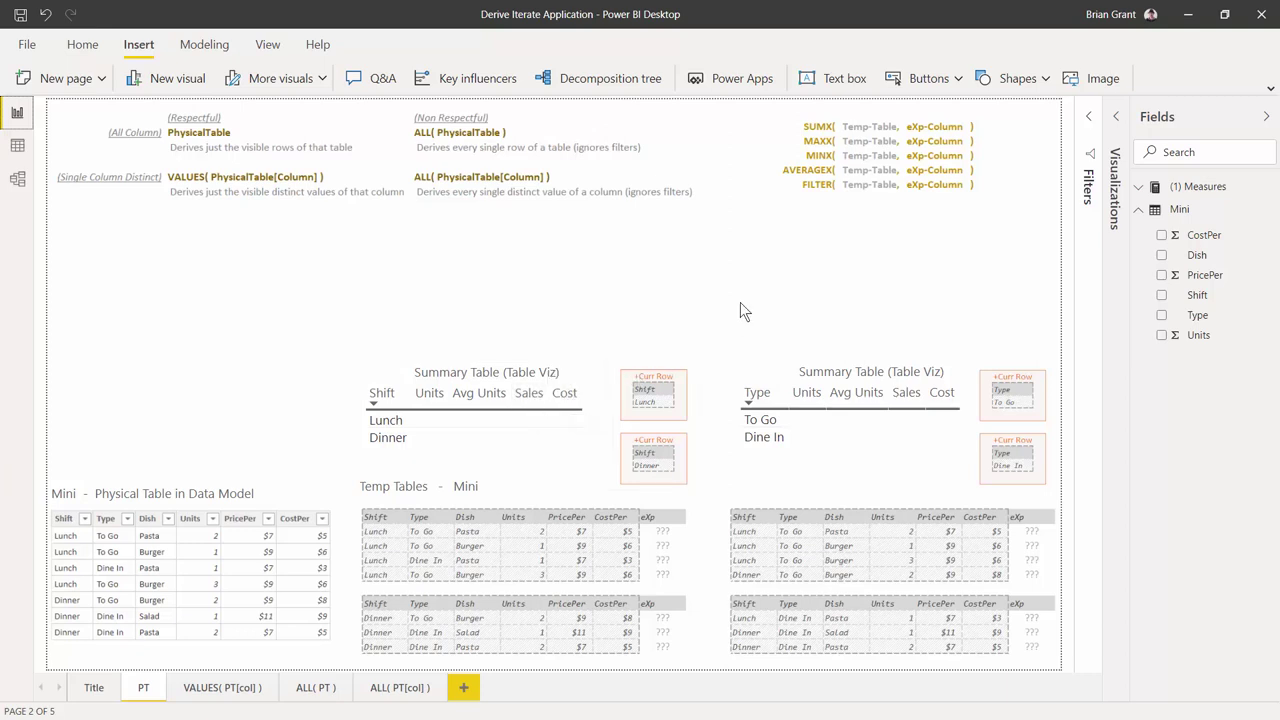
Open the Units measure from the (A) pt folder and replace its BLANK() expression with the opening of a SUMX function.
left_click(1139, 188)
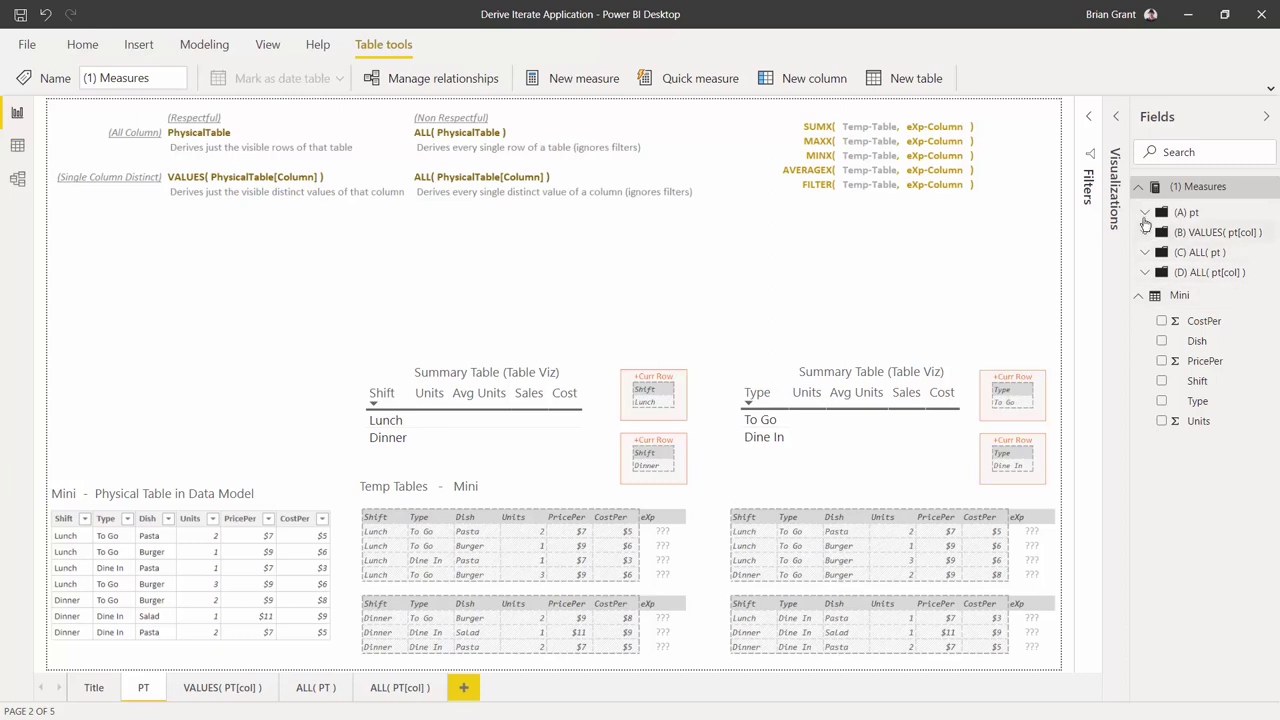
left_click(1146, 216)
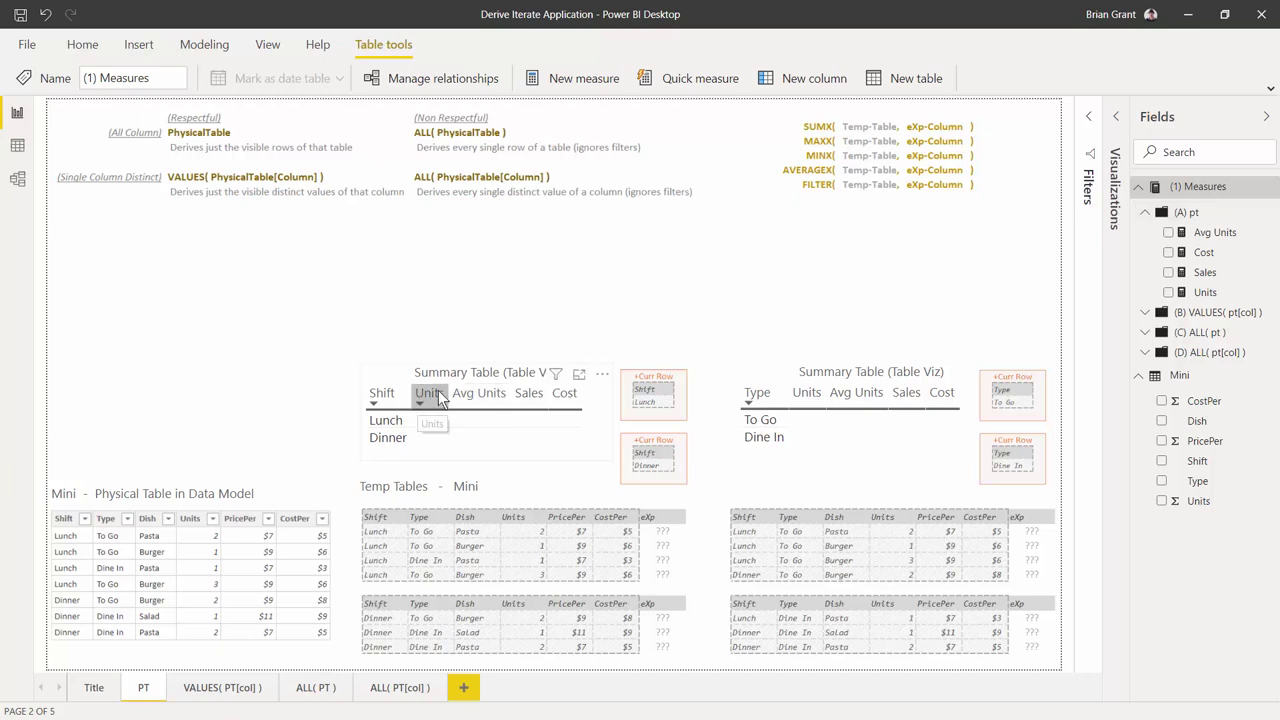
left_click(1217, 291)
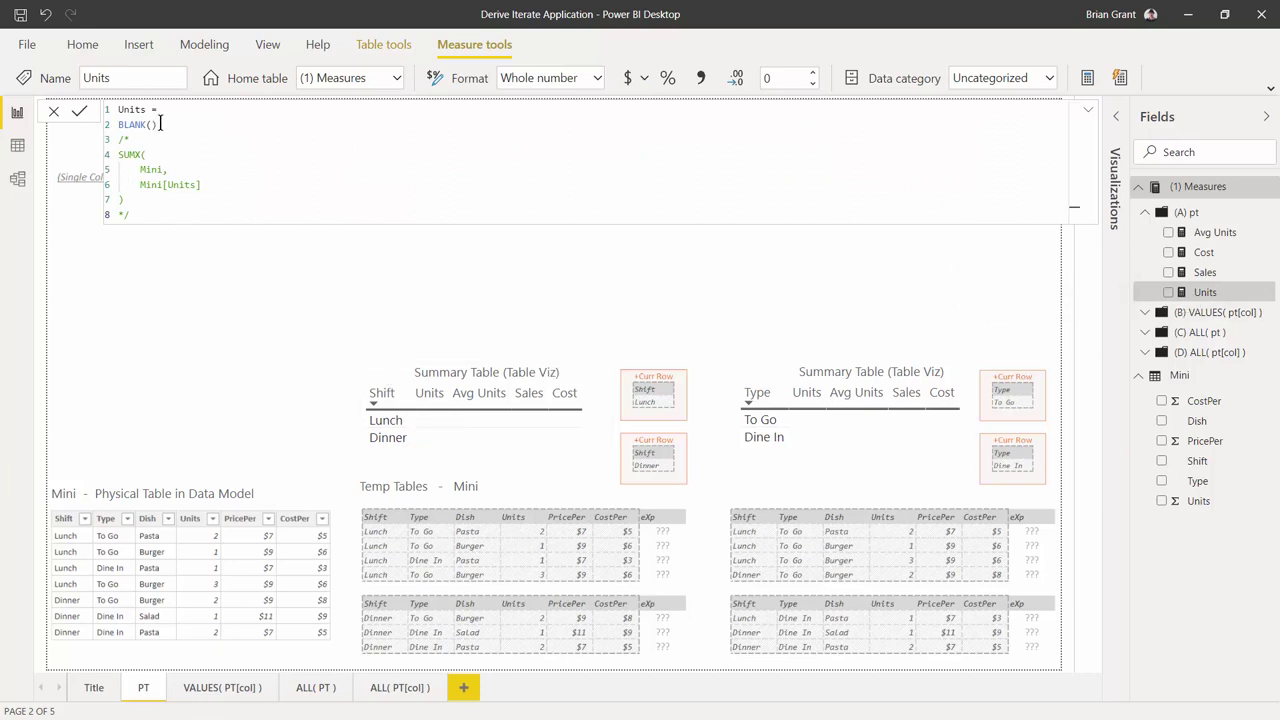
left_click(161, 124)
left_click(165, 124)
key("BackSpace")
key("BackSpace")
key("BackSpace")
key("BackSpace")
key("BackSpace")
key("BackSpace")
key("BackSpace")
type("SUMX")
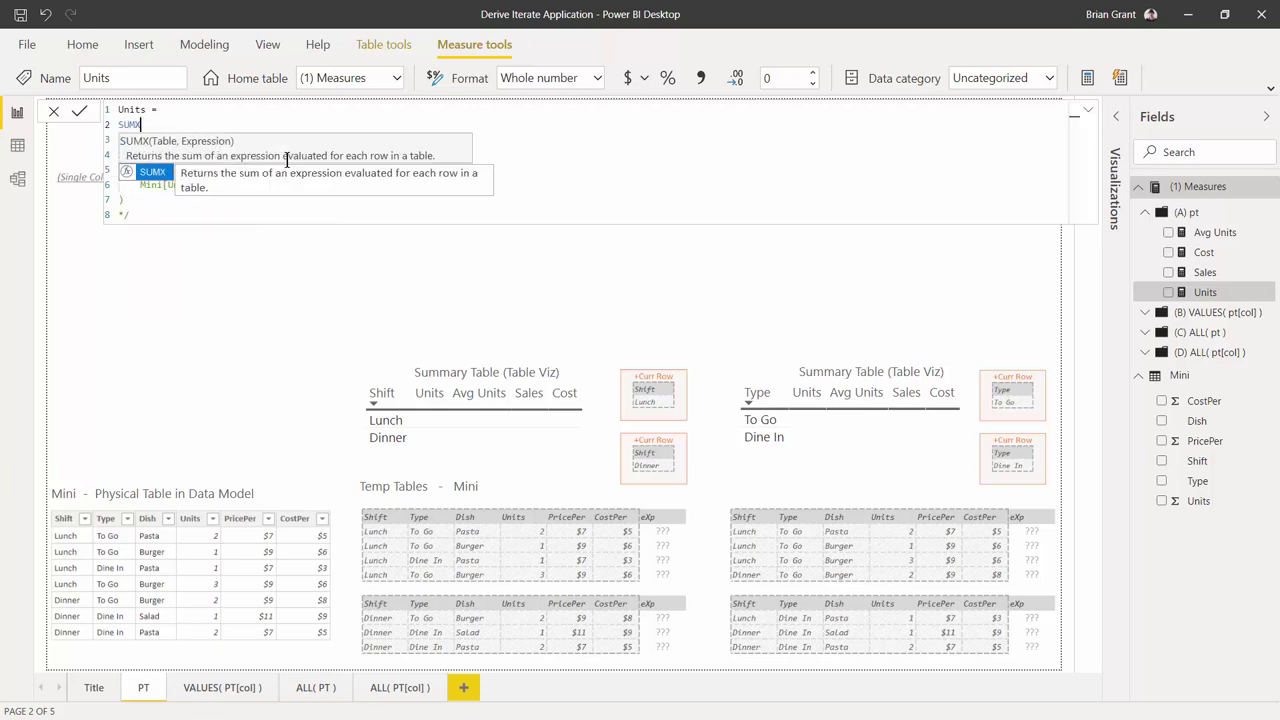
type("(")
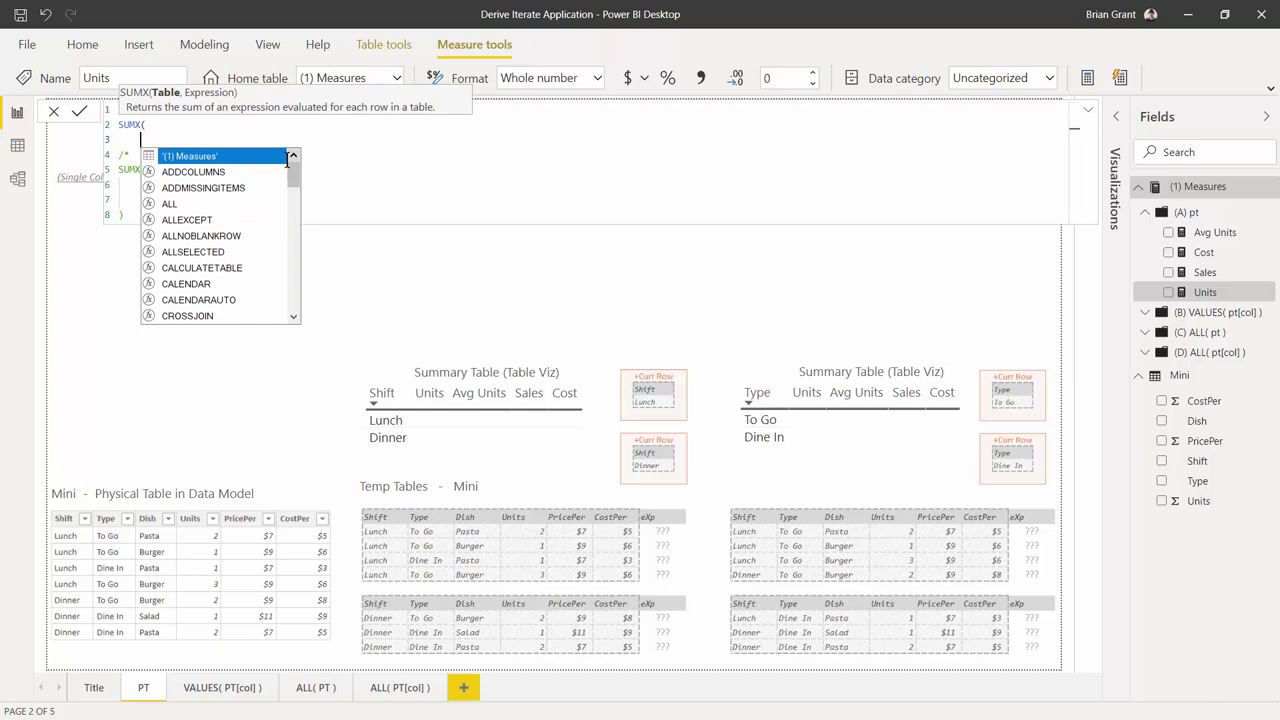
Enter the Mini table as the first SUMX argument of the Units measure.
type("mini")
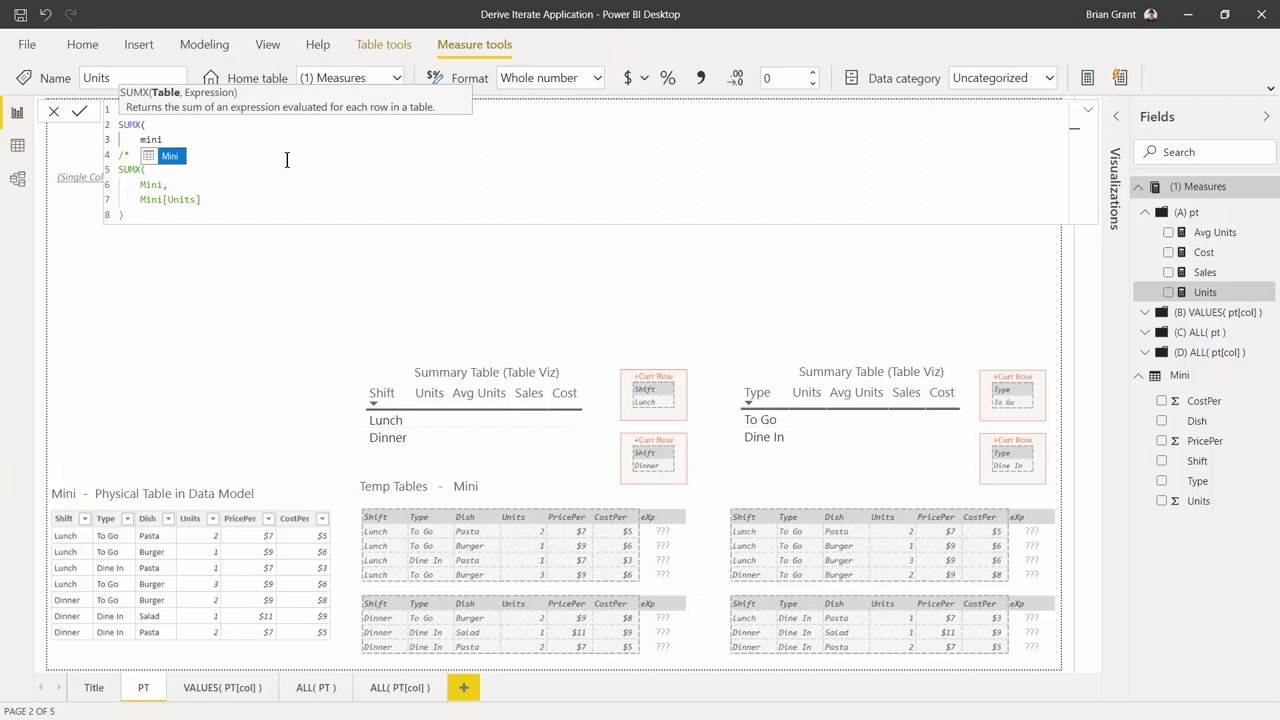
key("Tab")
type(",")
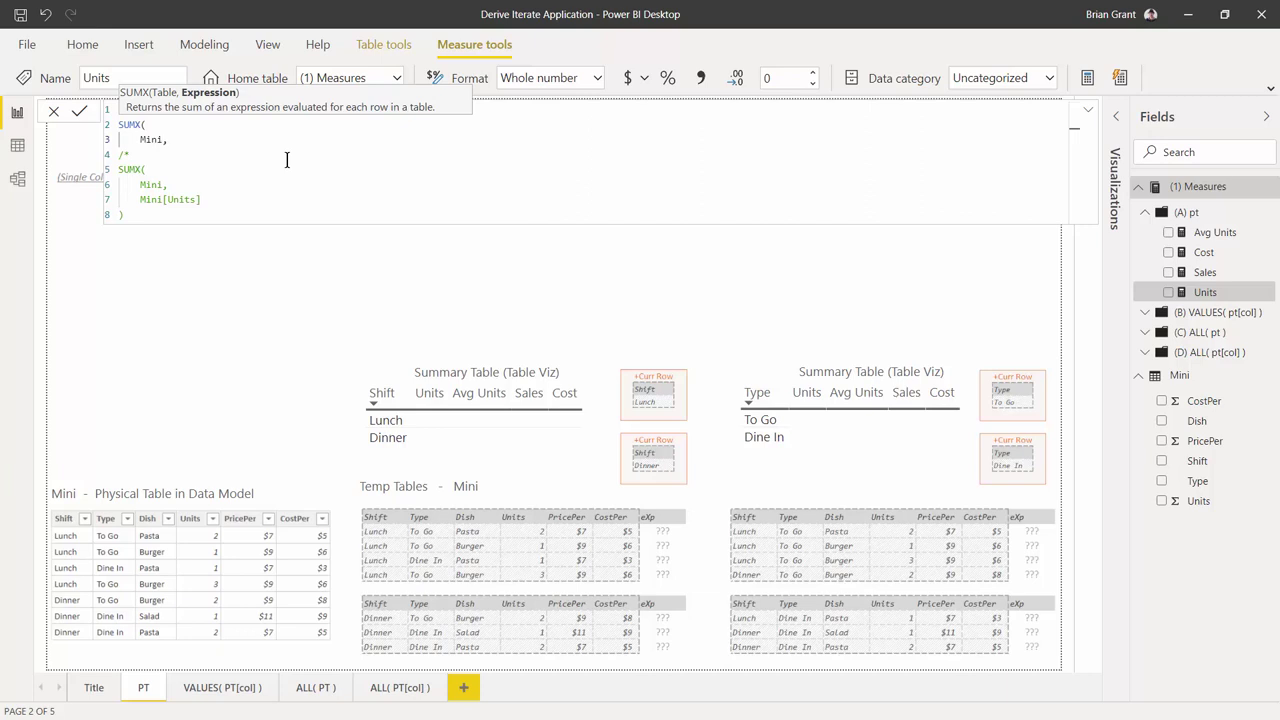
key("Return")
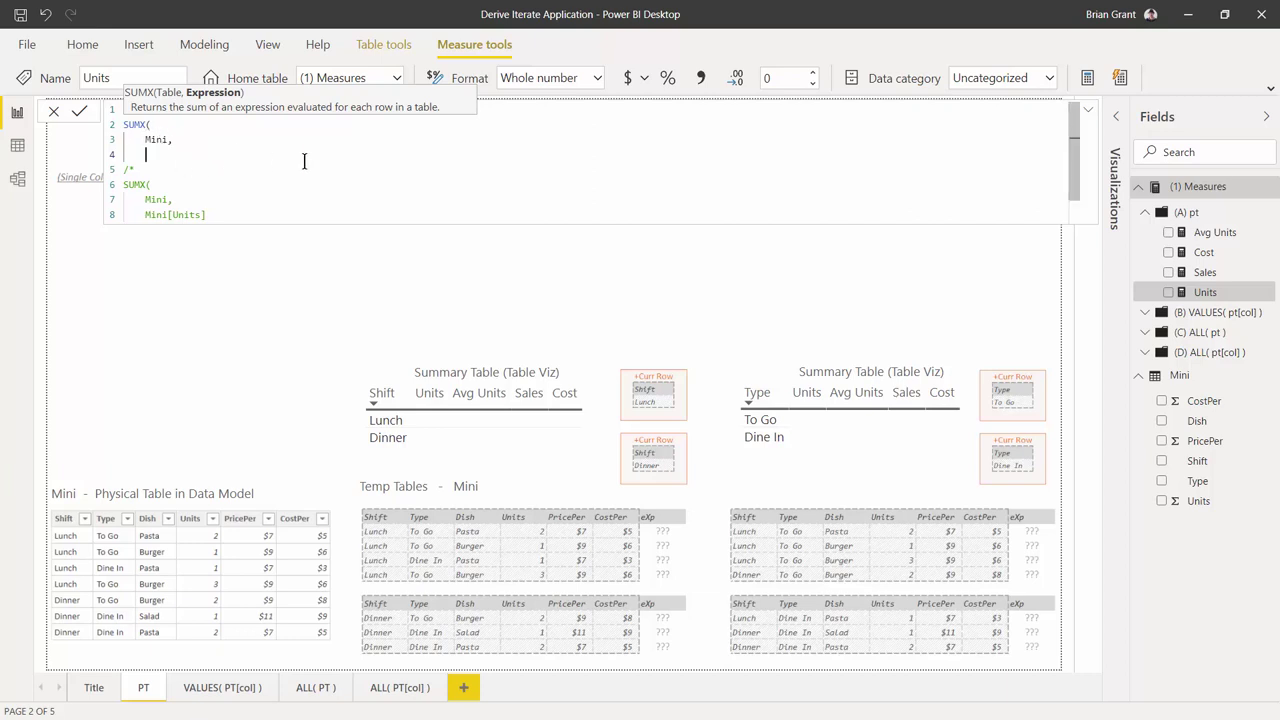
Add Mini[Units] as the SUMX expression on its own line, close the function and commit the Units measure.
type("Mini")
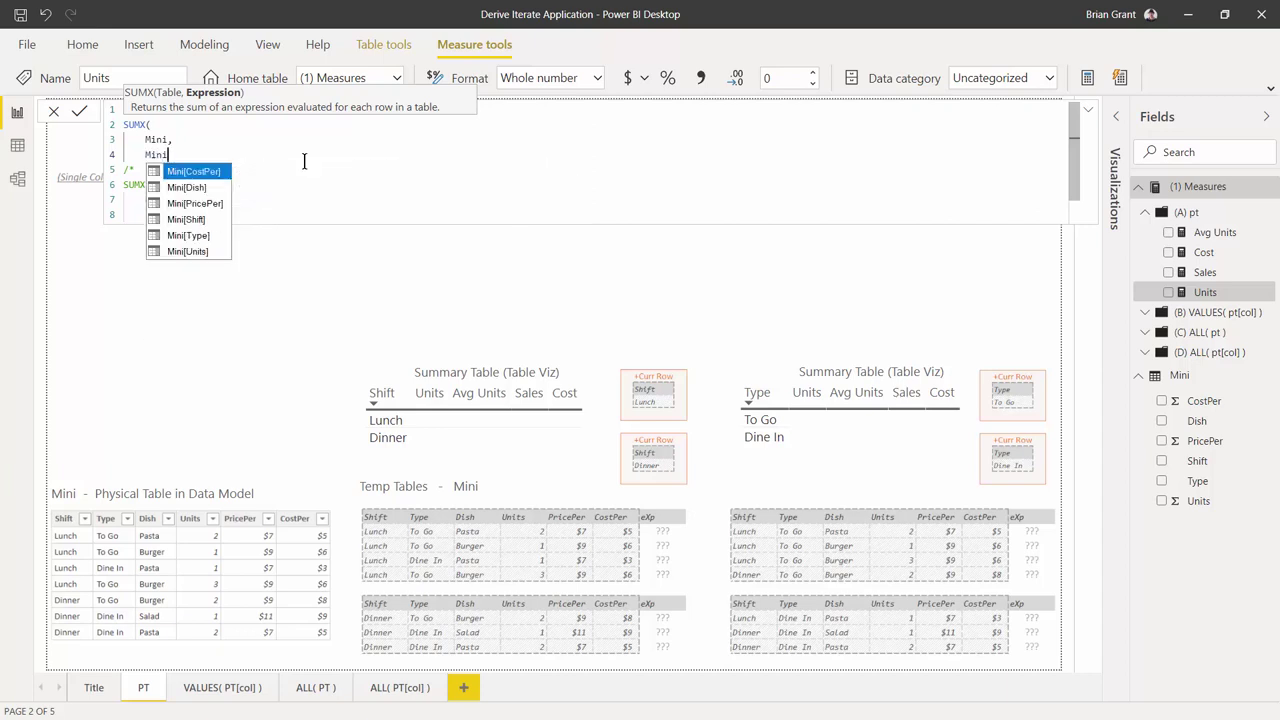
key("Down")
key("Down")
key("Down")
key("Down")
key("Down")
key("Tab")
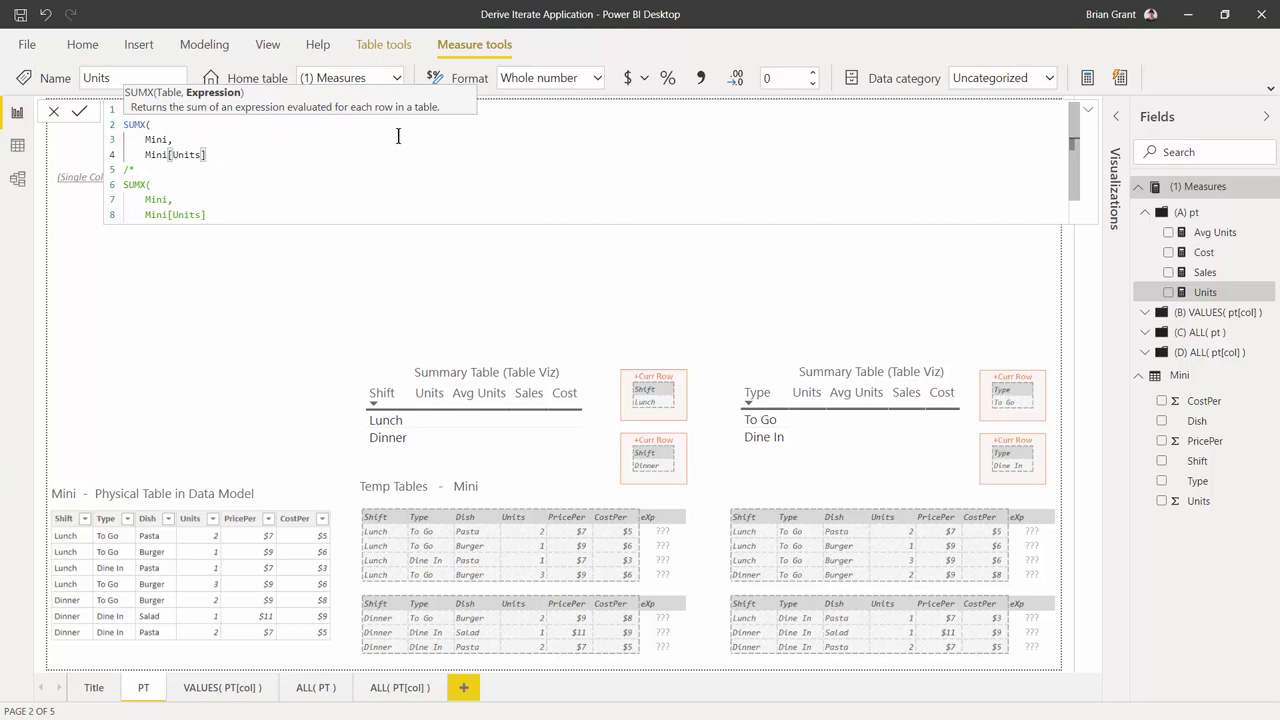
key("Return")
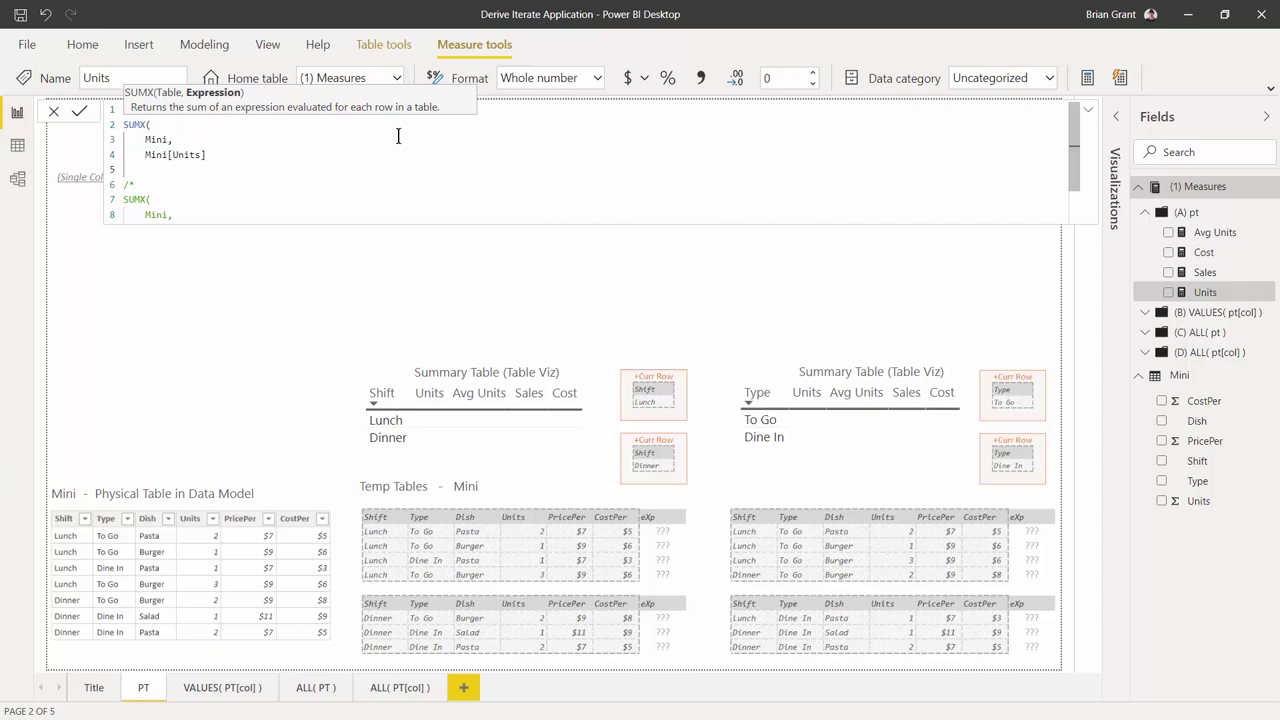
key("BackSpace")
type(")")
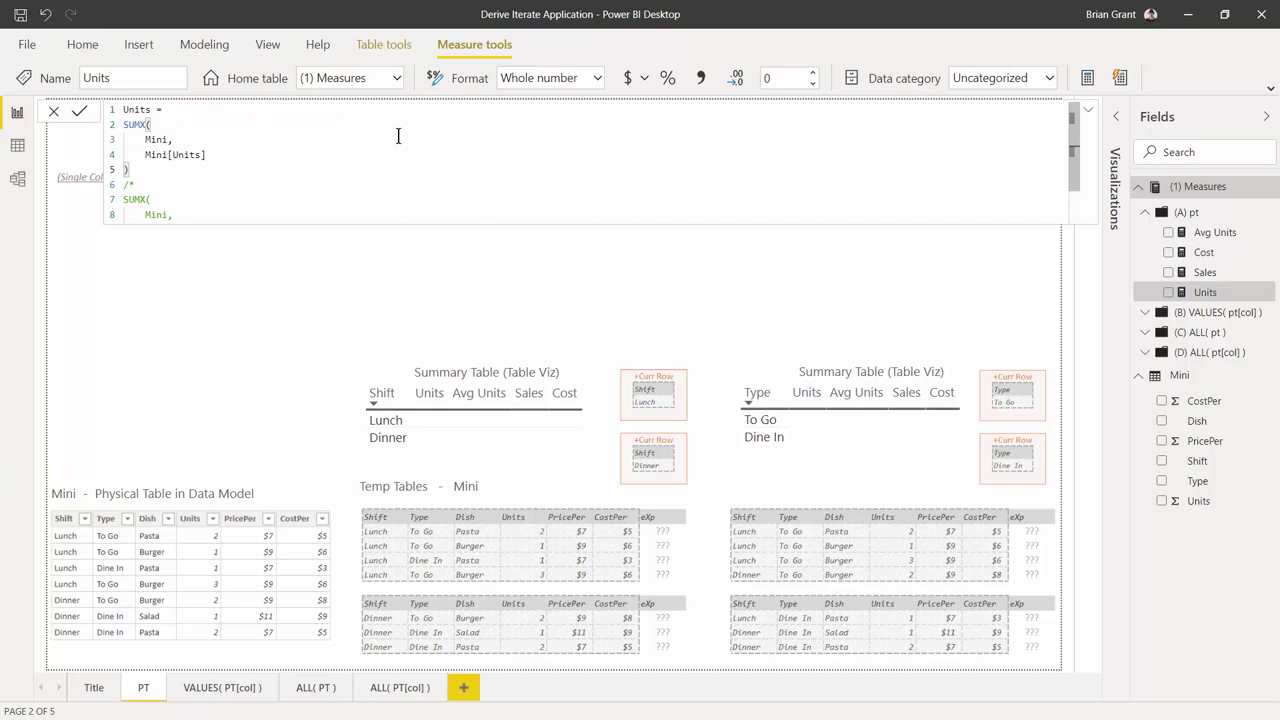
key("Return")
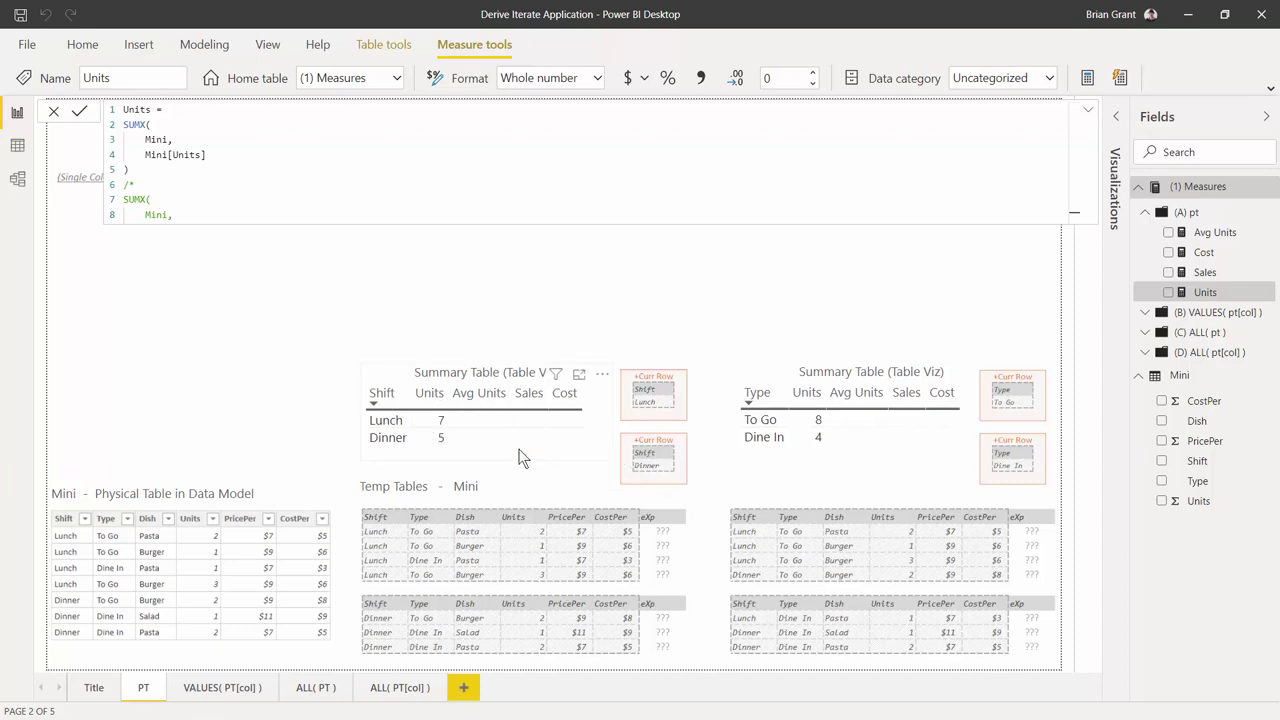
mouse_move(440, 440)
left_click(427, 419)
left_click(438, 438)
left_click(438, 438)
left_click(430, 437)
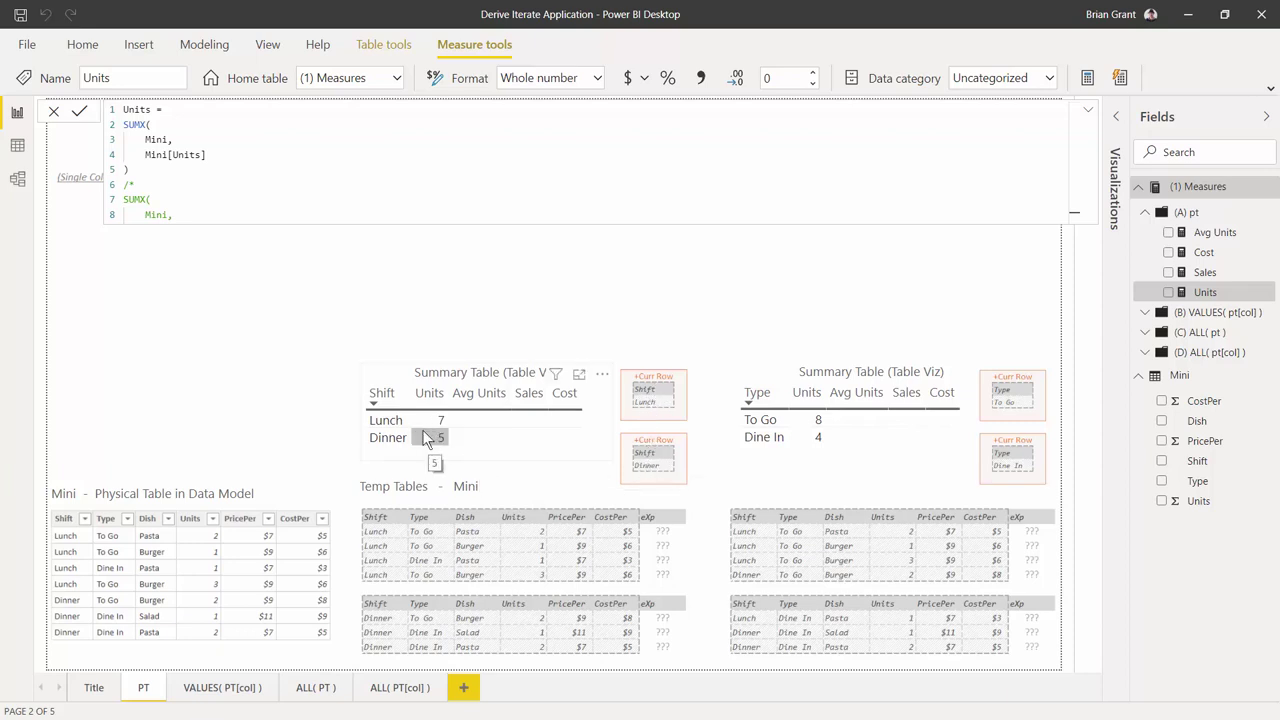
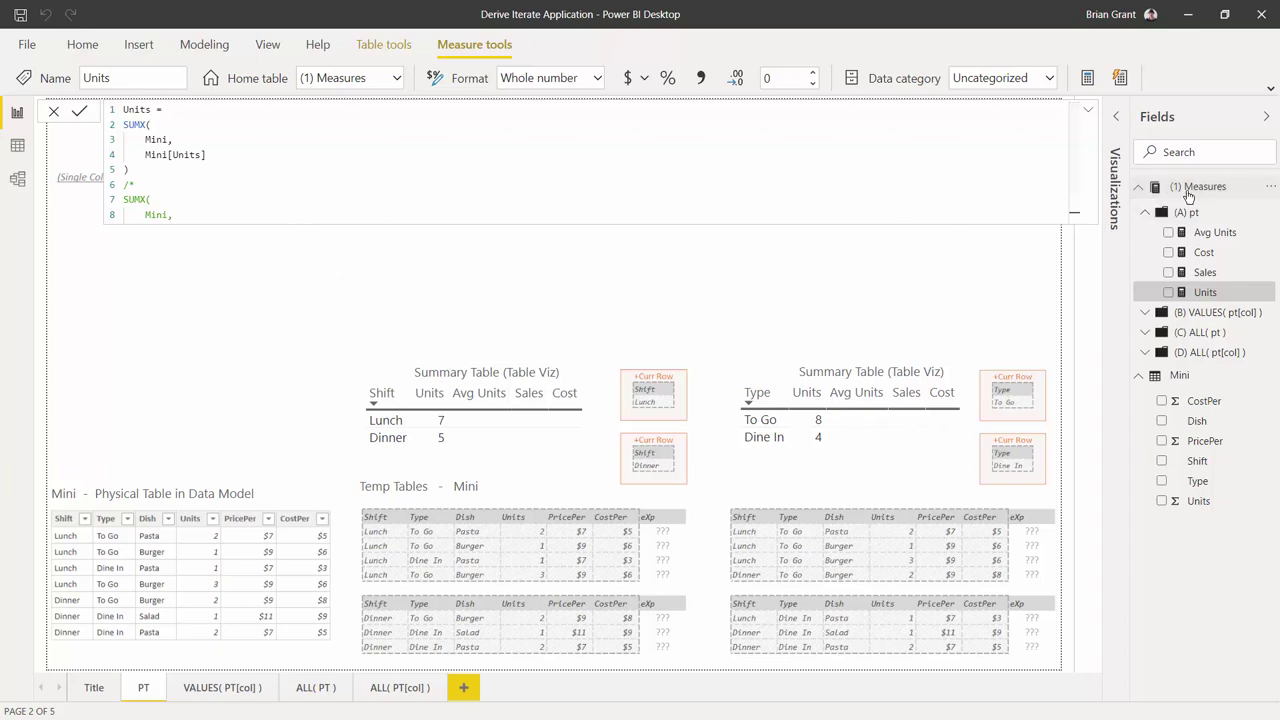
Open the Avg Units measure and replace its BLANK() expression with the opening of an AVERAGEX function.
left_click(1210, 235)
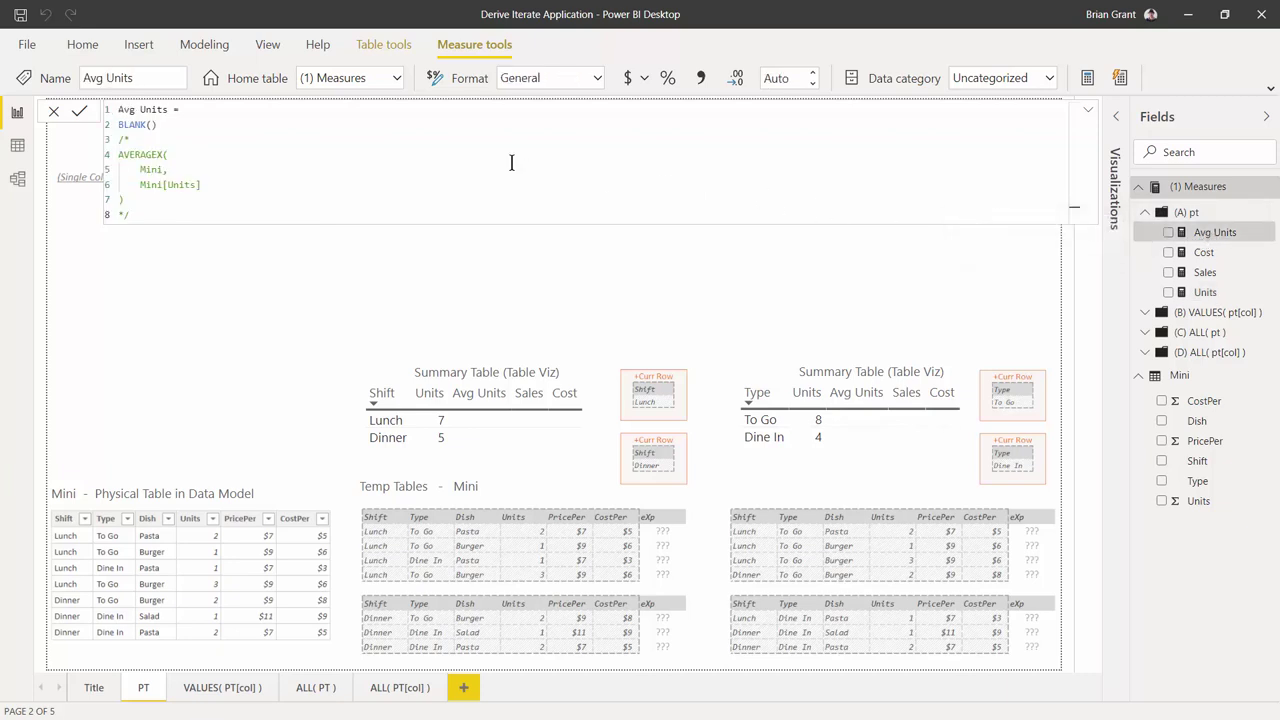
left_click(224, 127)
key("BackSpace")
key("BackSpace")
key("BackSpace")
key("BackSpace")
key("BackSpace")
key("BackSpace")
key("BackSpace")
type("AVER")
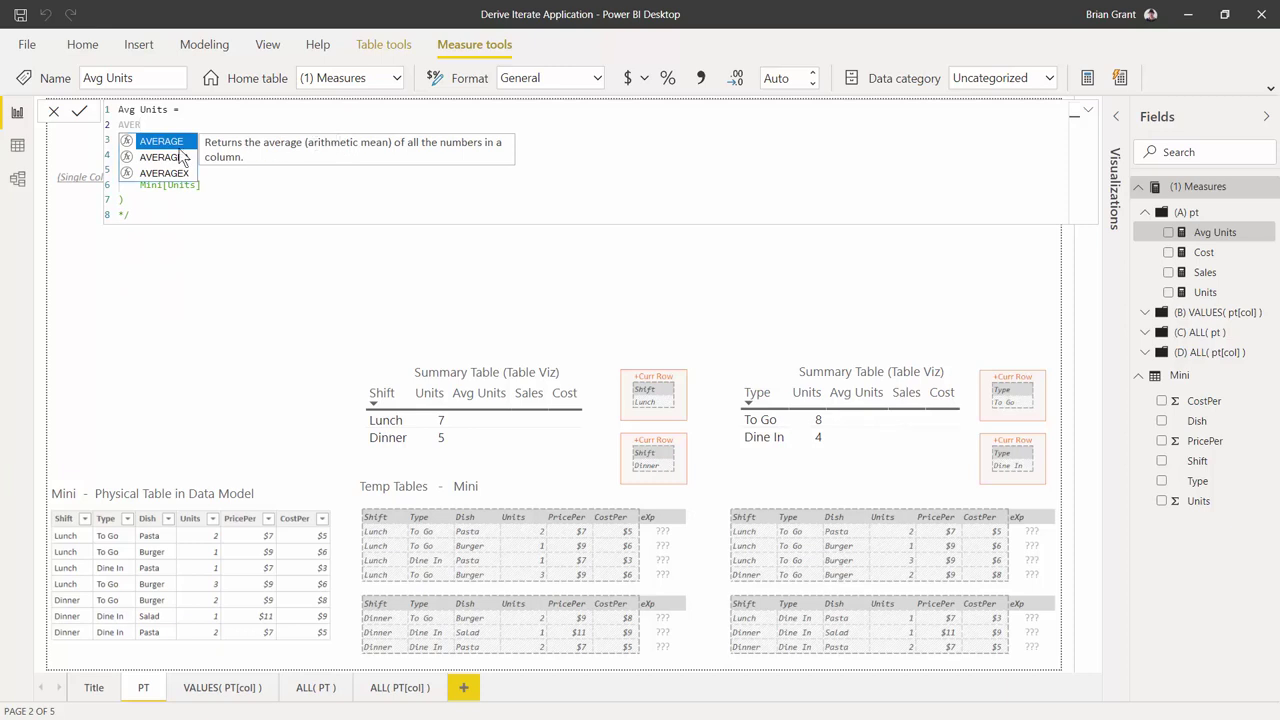
key("Down")
key("Down")
key("Tab")
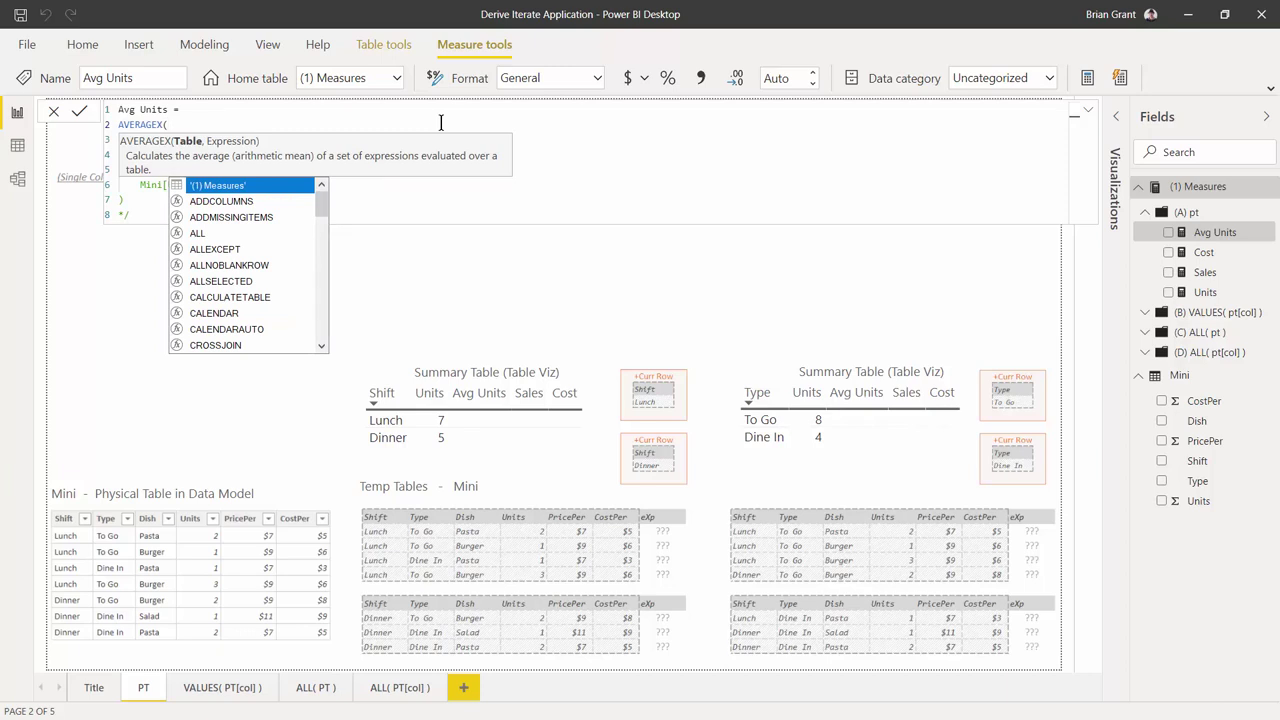
Enter the Mini table on a new line as the first AVERAGEX argument of the Avg Units measure.
key("shift+Return")
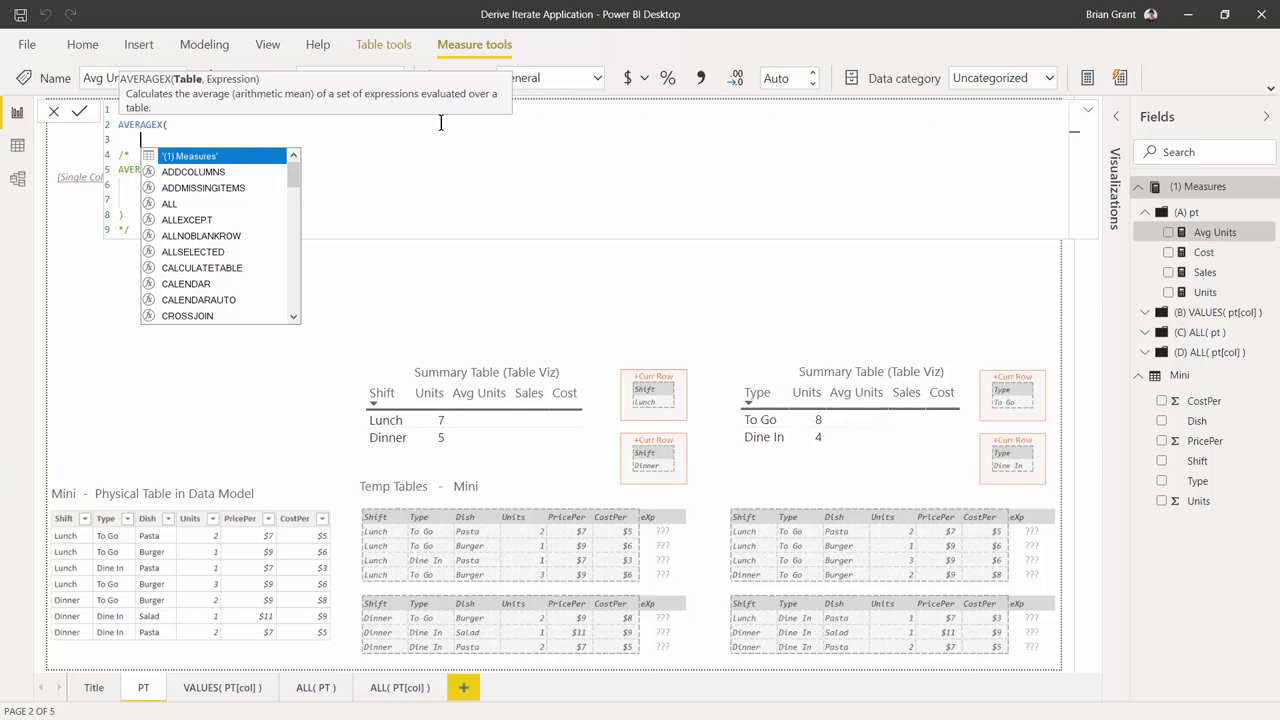
type("Mini")
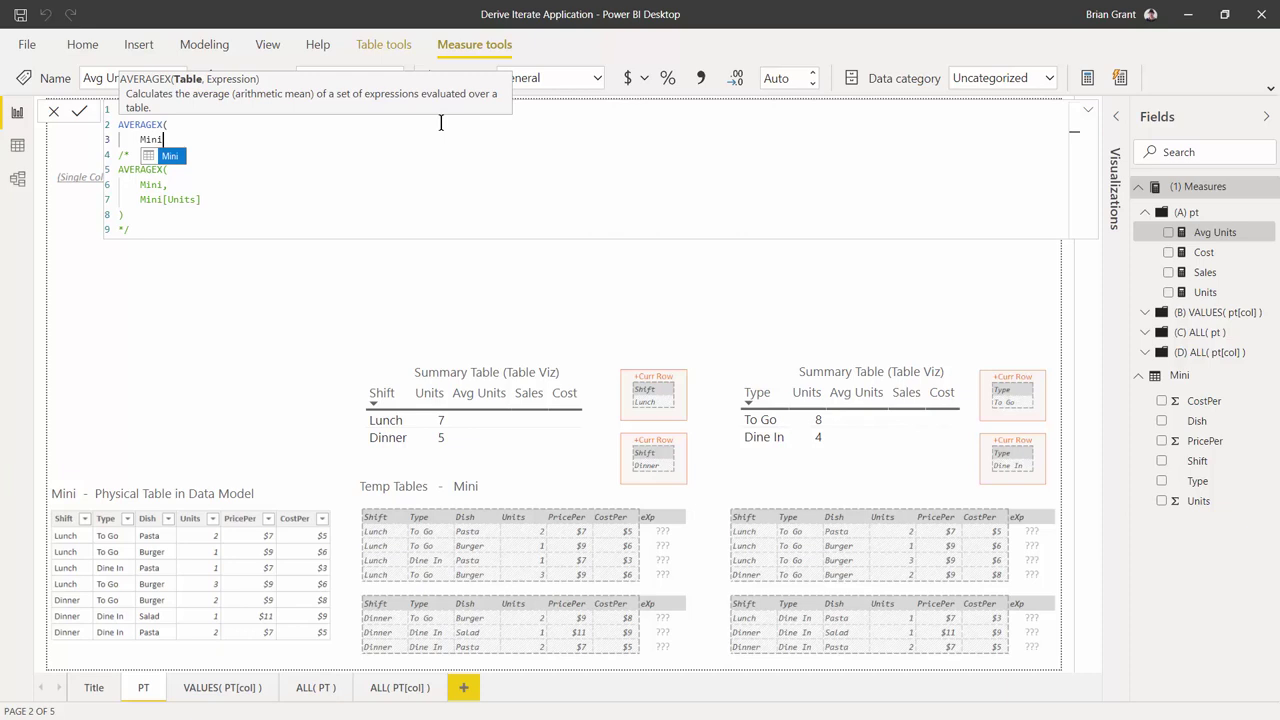
type(",")
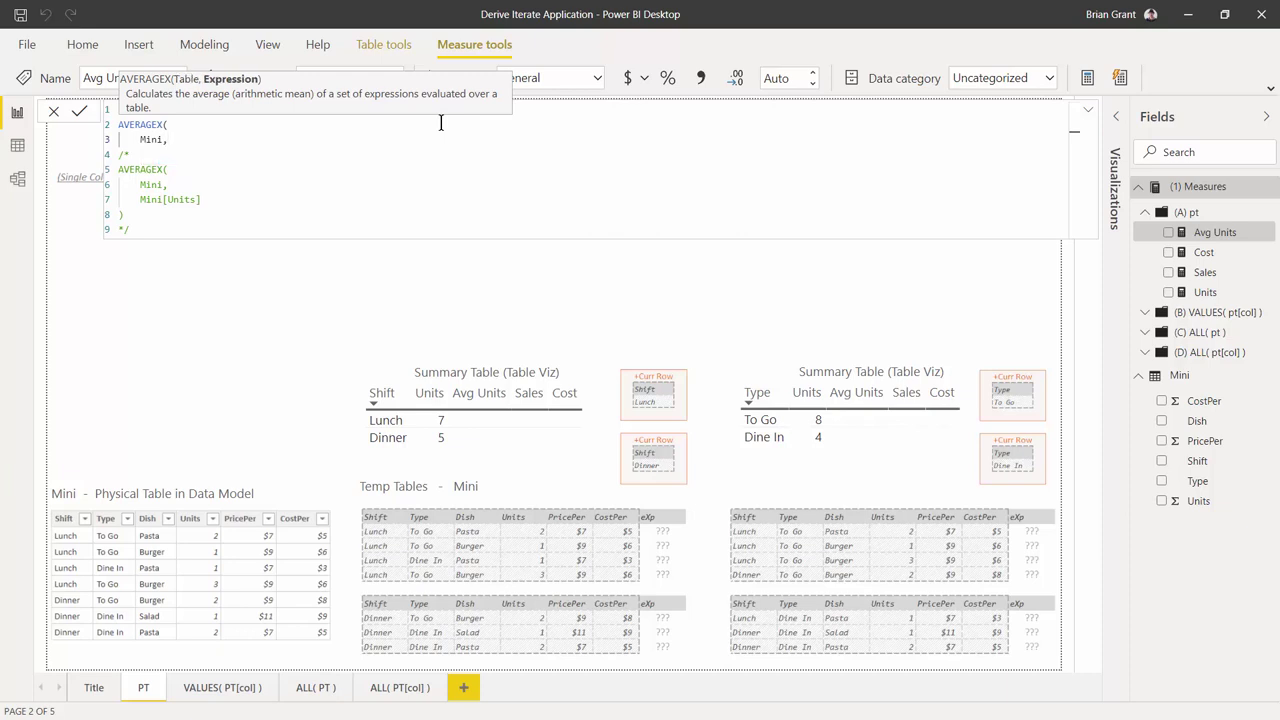
key("Return")
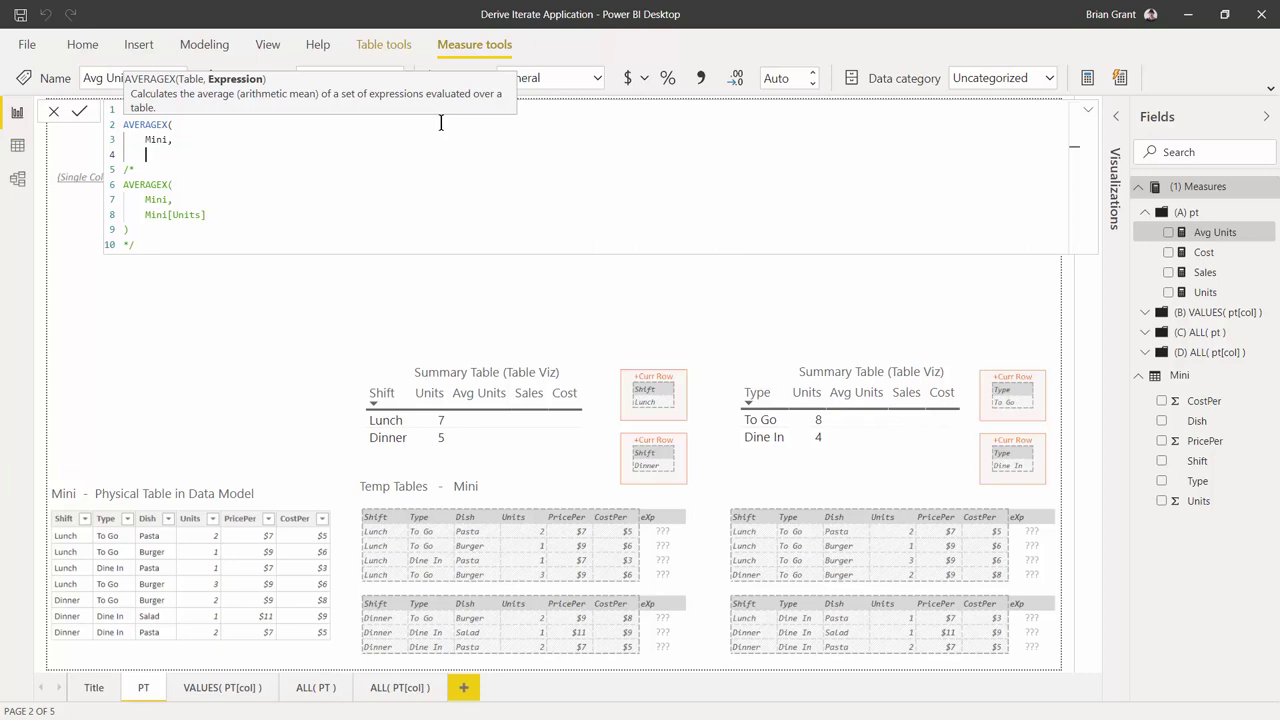
Add Mini[Units] as the AVERAGEX expression, close the function and commit the Avg Units measure.
type("Mini")
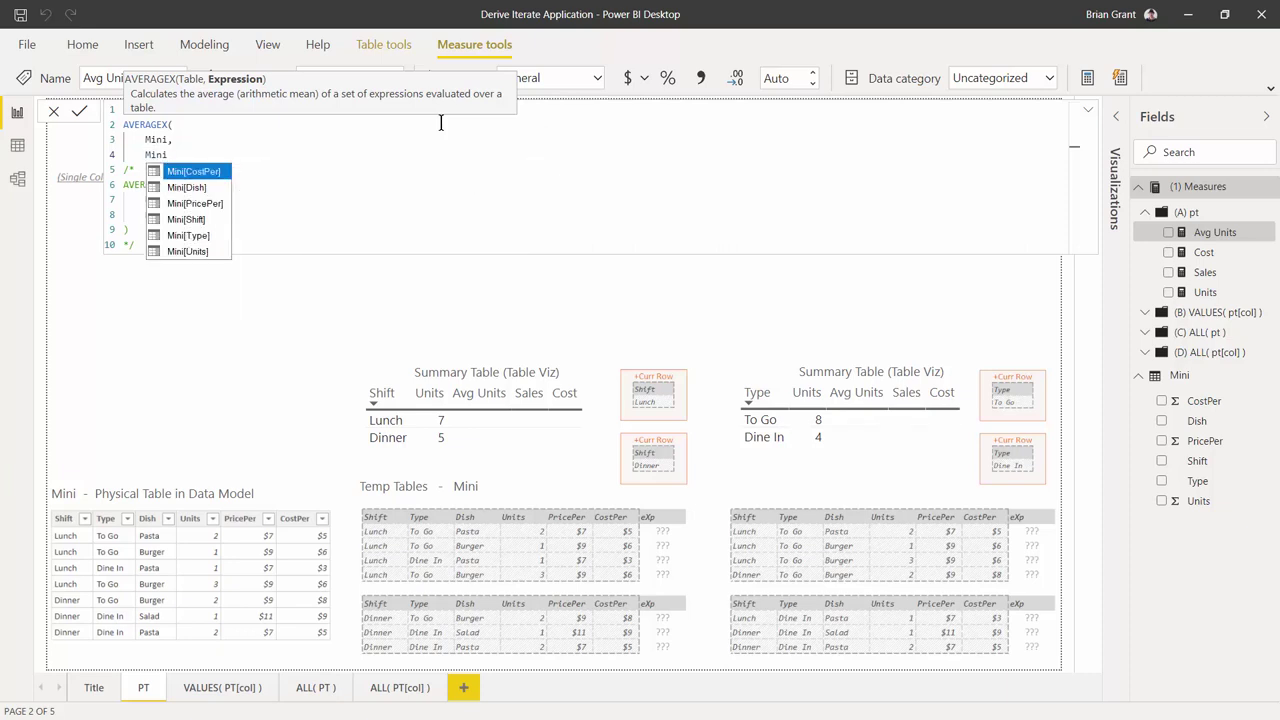
key("Down")
key("Down")
key("Down")
key("Down")
key("Down")
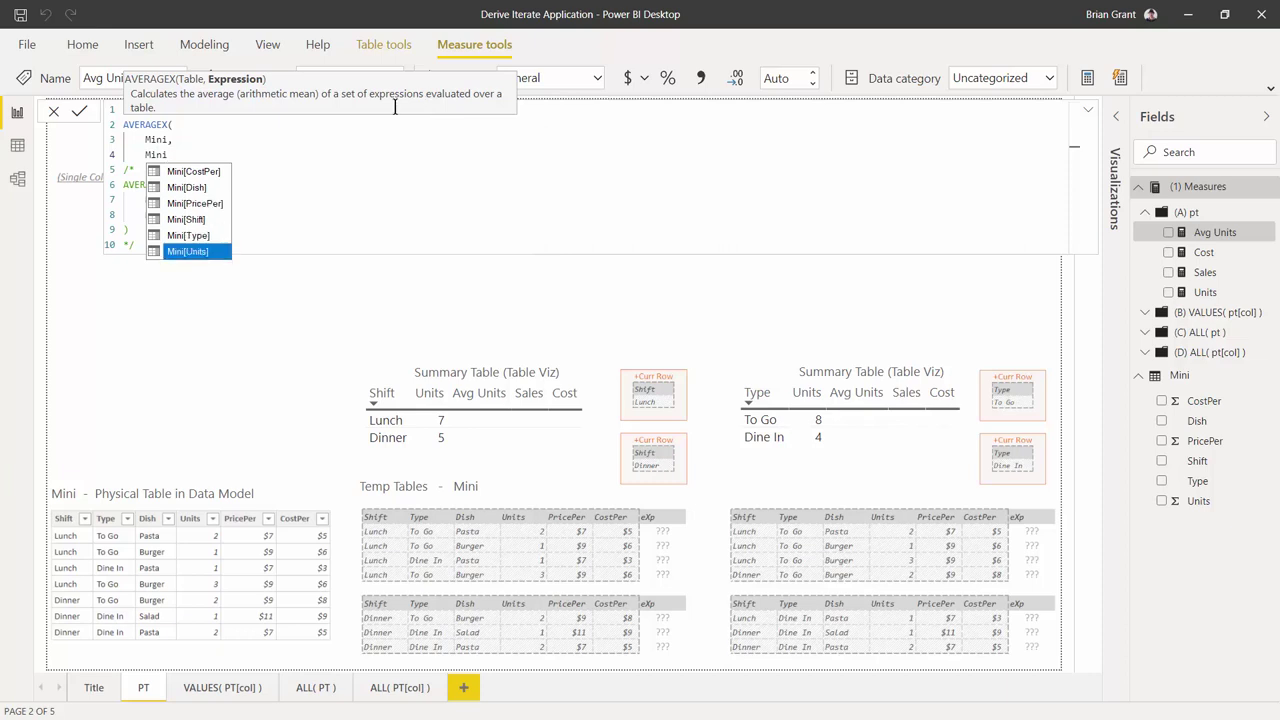
left_click(195, 252)
key("Return")
key("BackSpace")
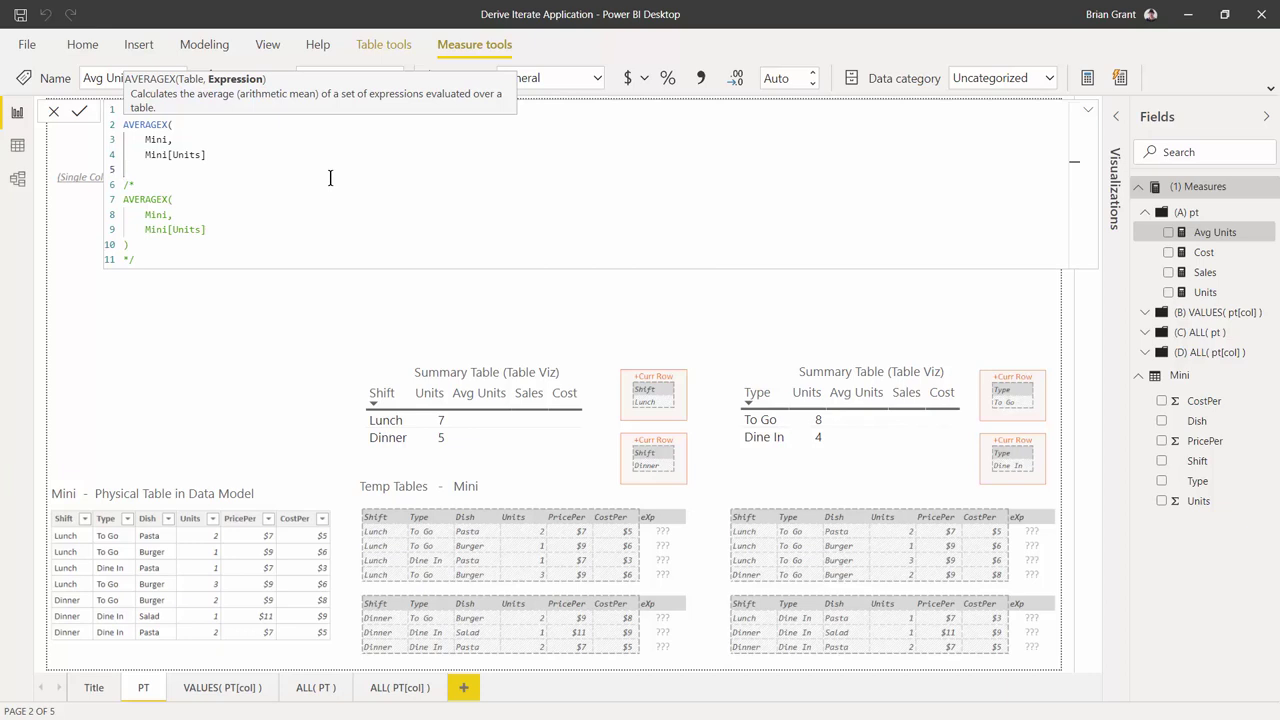
type(")")
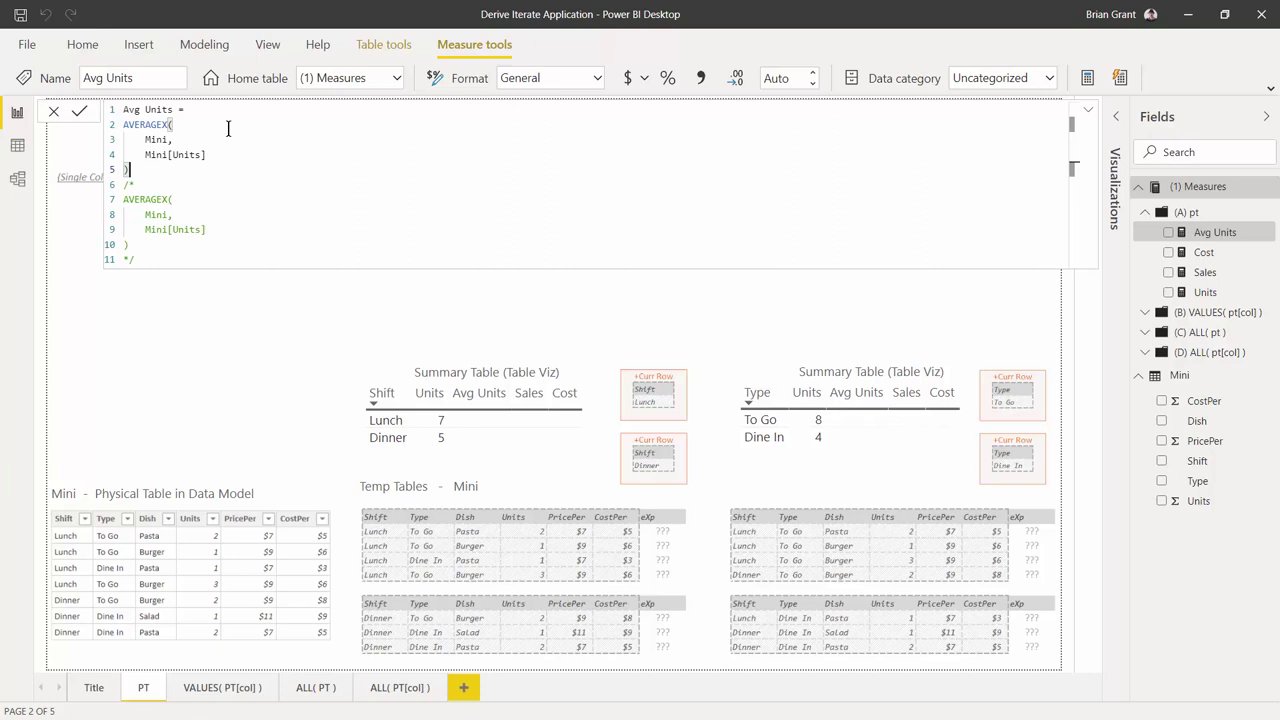
key("Return")
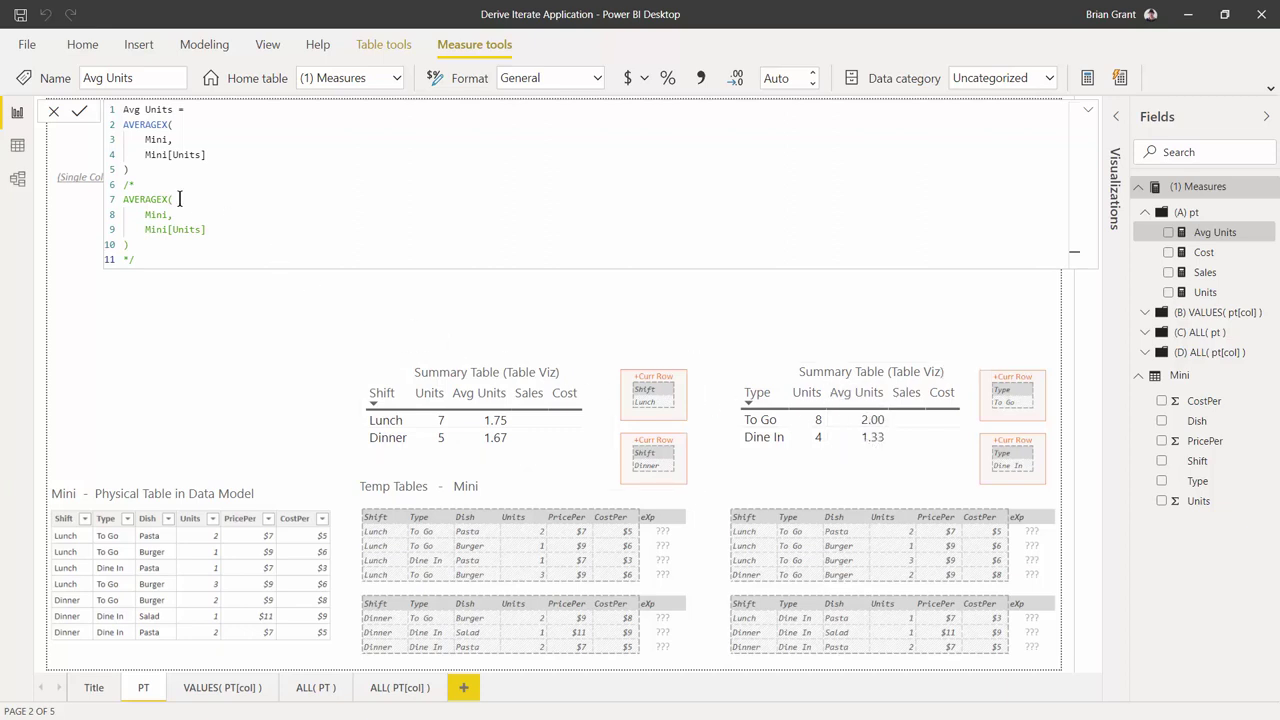
Replace AVERAGEX with MAXX in the Avg Units measure and commit the formula.
left_click(163, 126)
key("shift+Left")
key("shift+Left")
key("shift+Left")
key("shift+Left")
key("shift+Left")
key("shift+Left")
key("shift+Left")
key("shift+Left")
type("MAX")
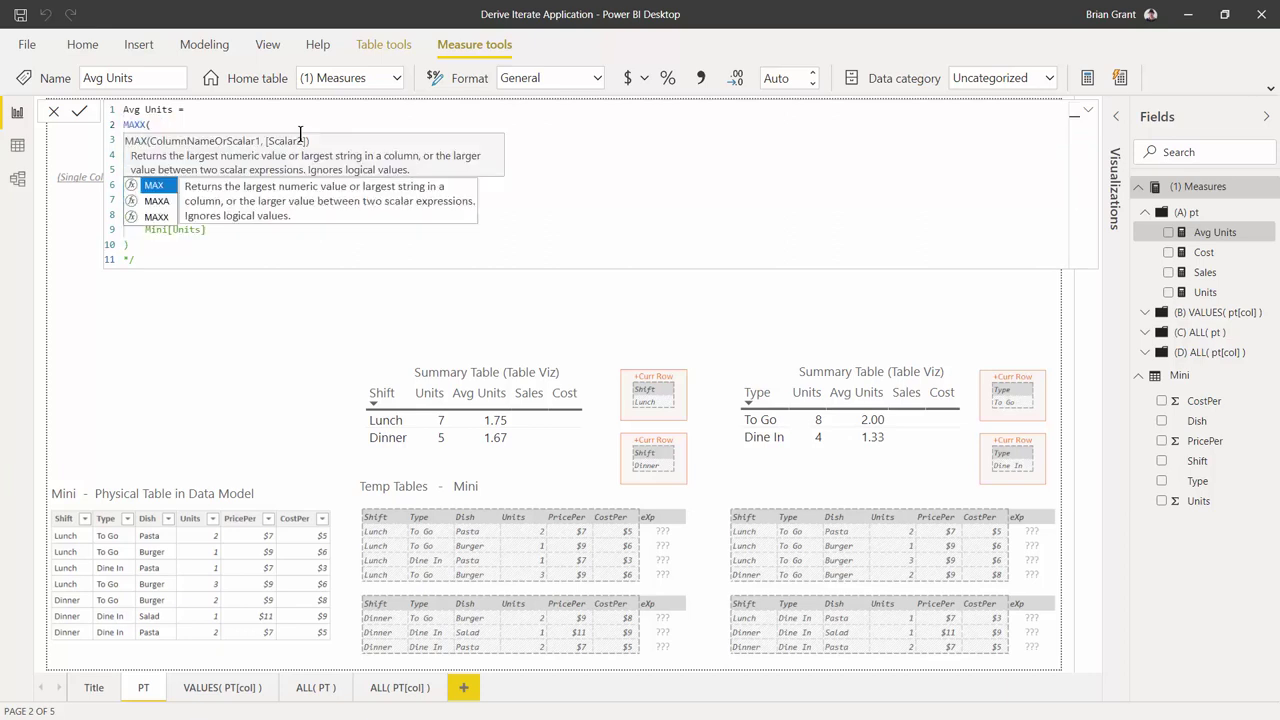
key("End")
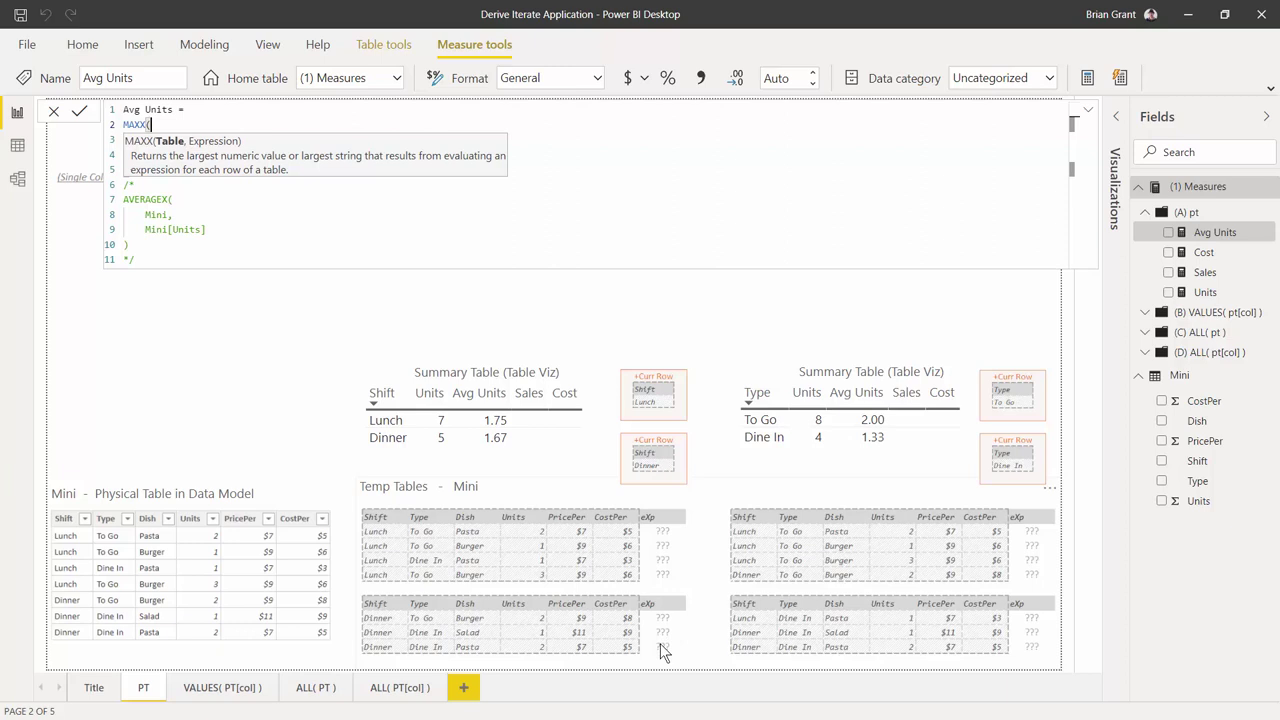
key("Return")
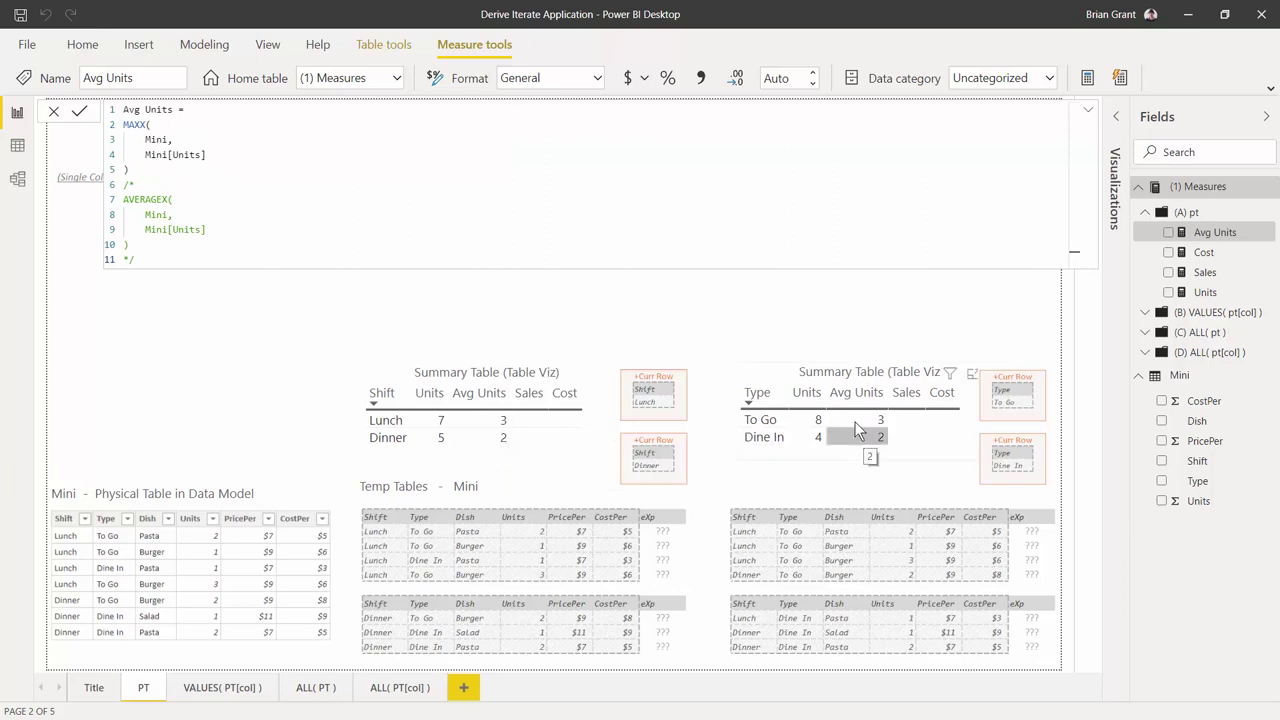
Replace MAXX with MINX in the Avg Units measure and commit the formula.
double_click(138, 125)
key("shift+Left")
key("shift+Left")
key("shift+Left")
type("MINX")
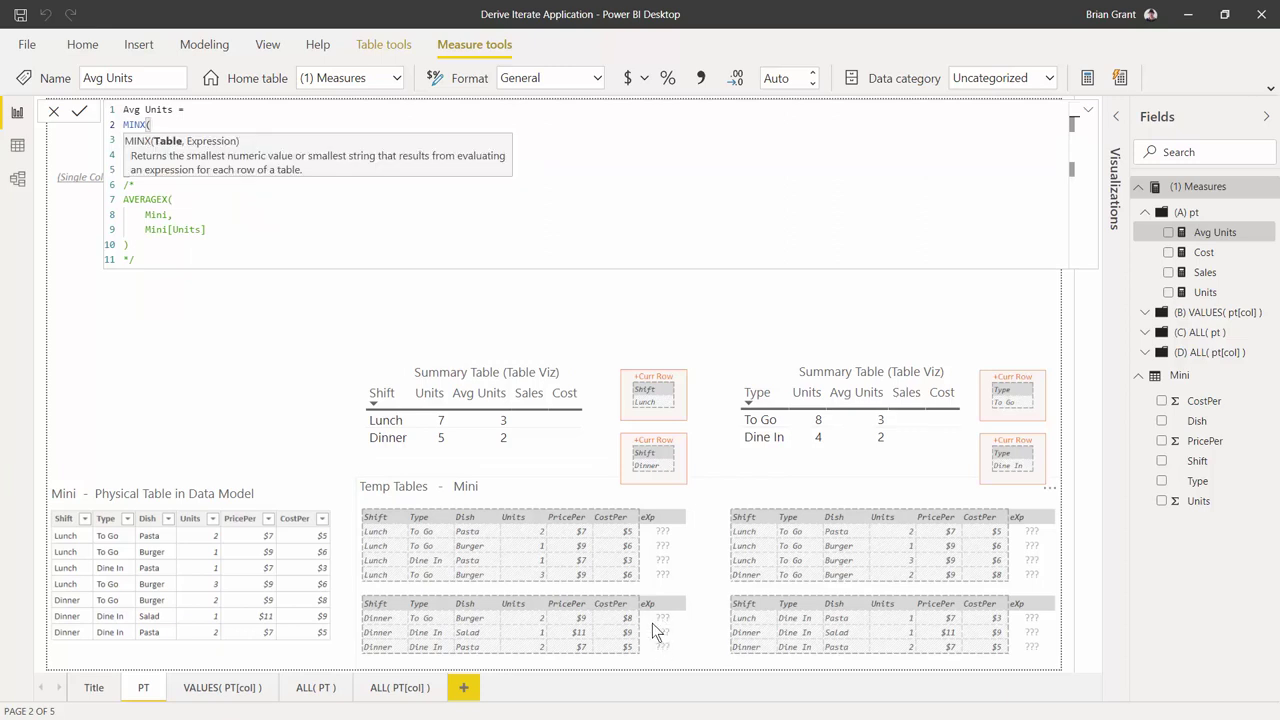
key("Return")
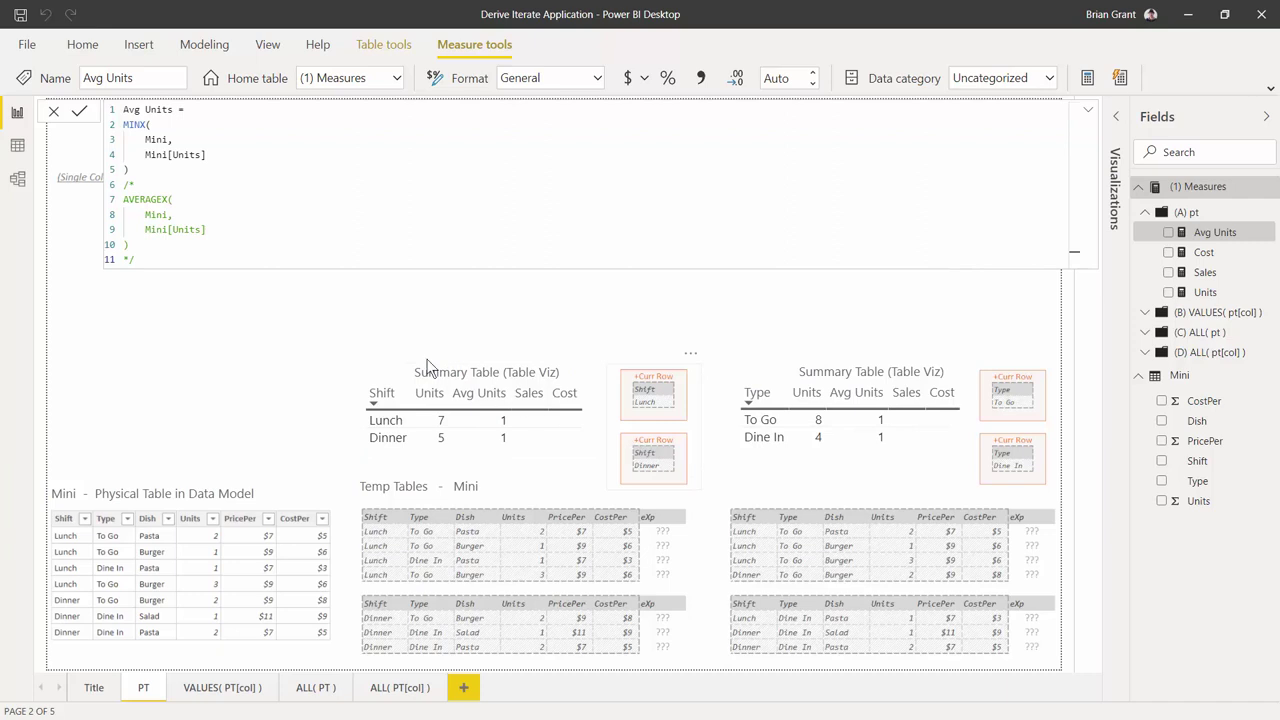
Replace MINX with AVERAGEX in the active formula of the Avg Units measure.
left_click(141, 124)
key("shift+Left")
key("shift+Left")
key("shift+Left")
key("shift+Left")
type("AVER")
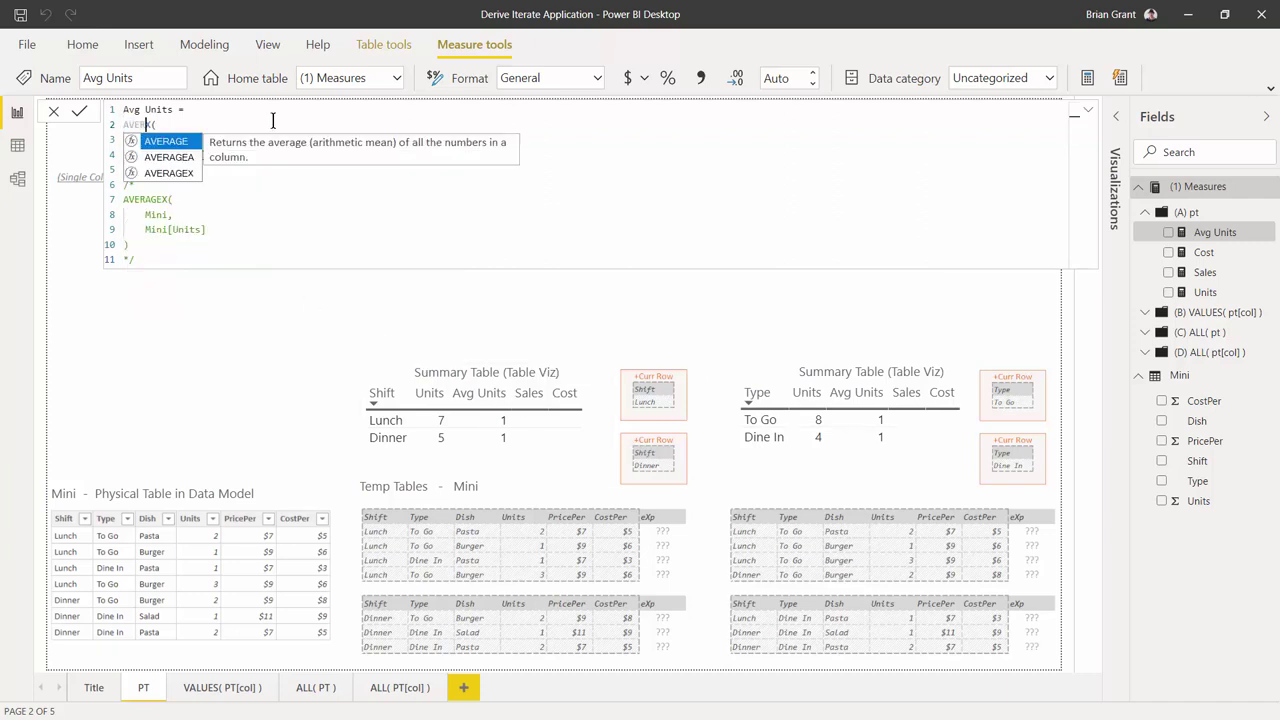
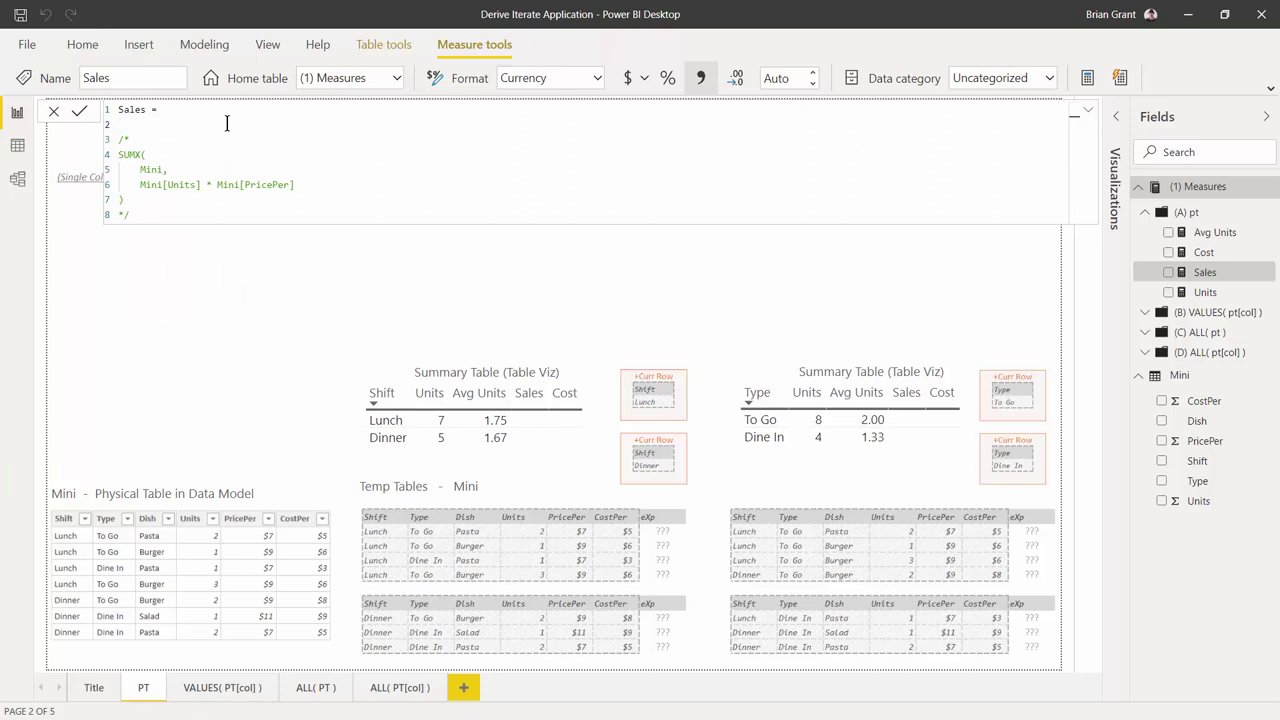
Start a SUMX function in the Sales measure with the Mini table as first argument on its own line.
type("UM")
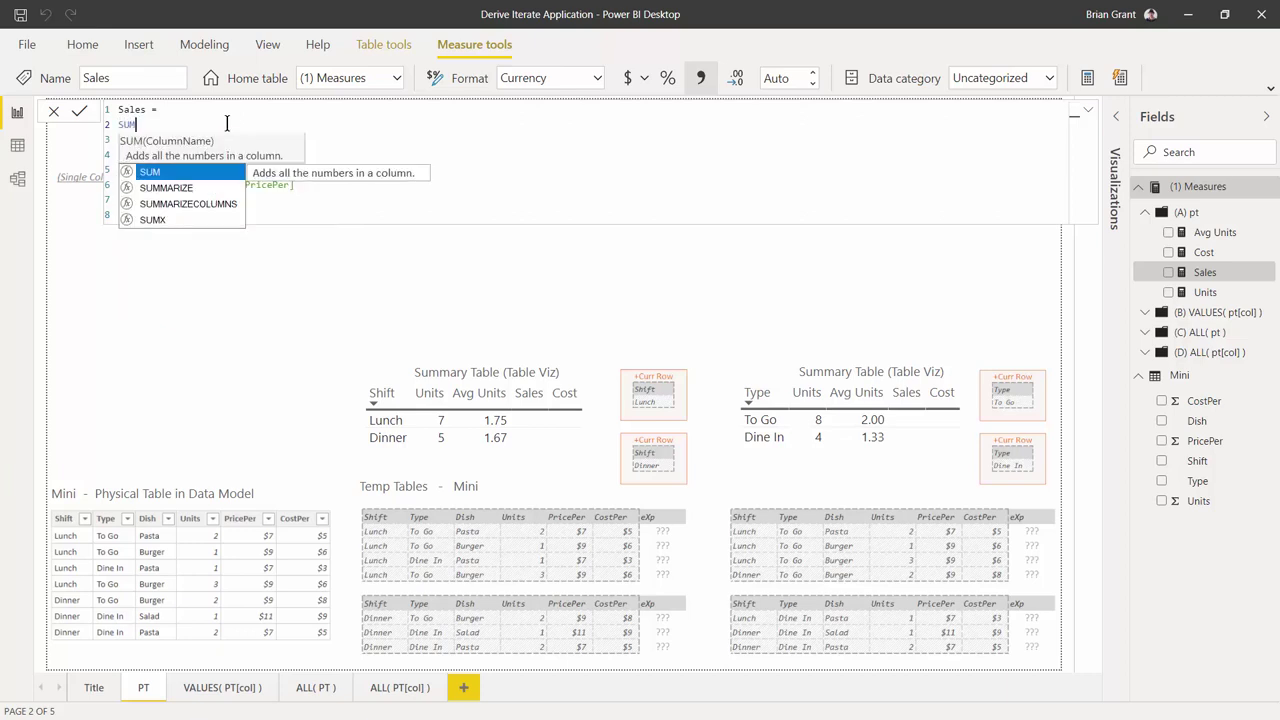
double_click(181, 220)
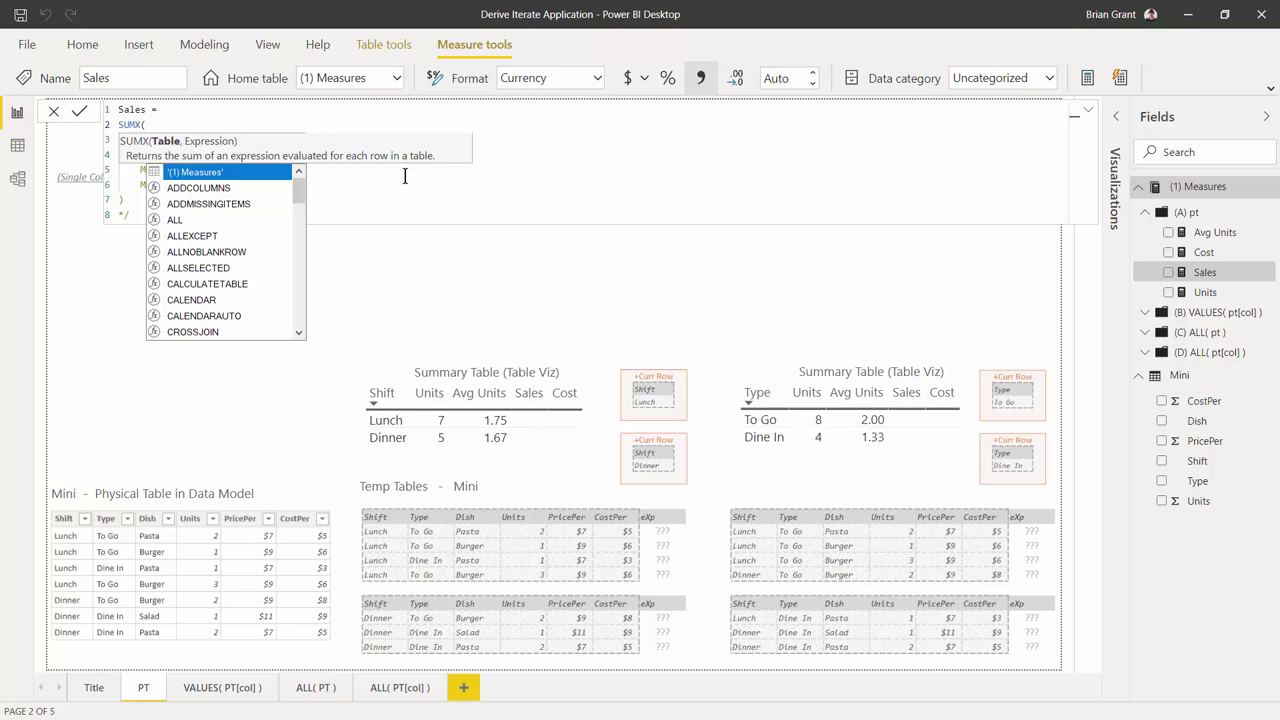
key("shift+Return")
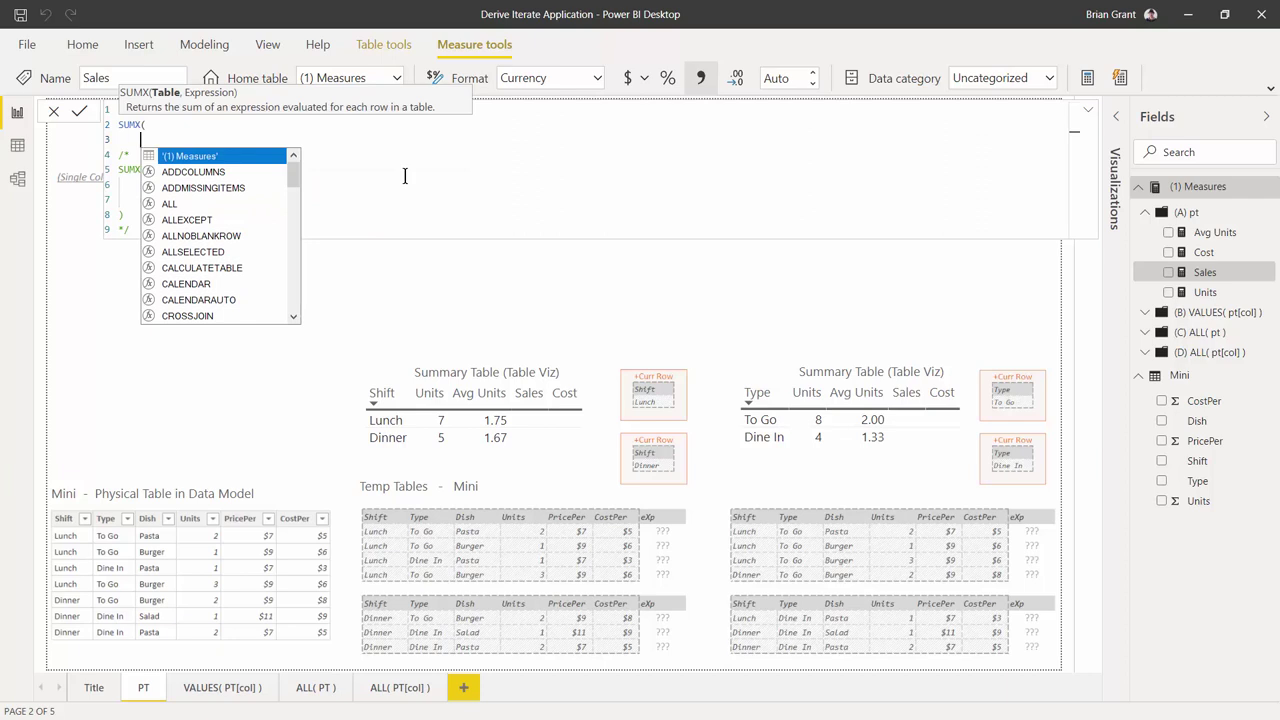
type("mini")
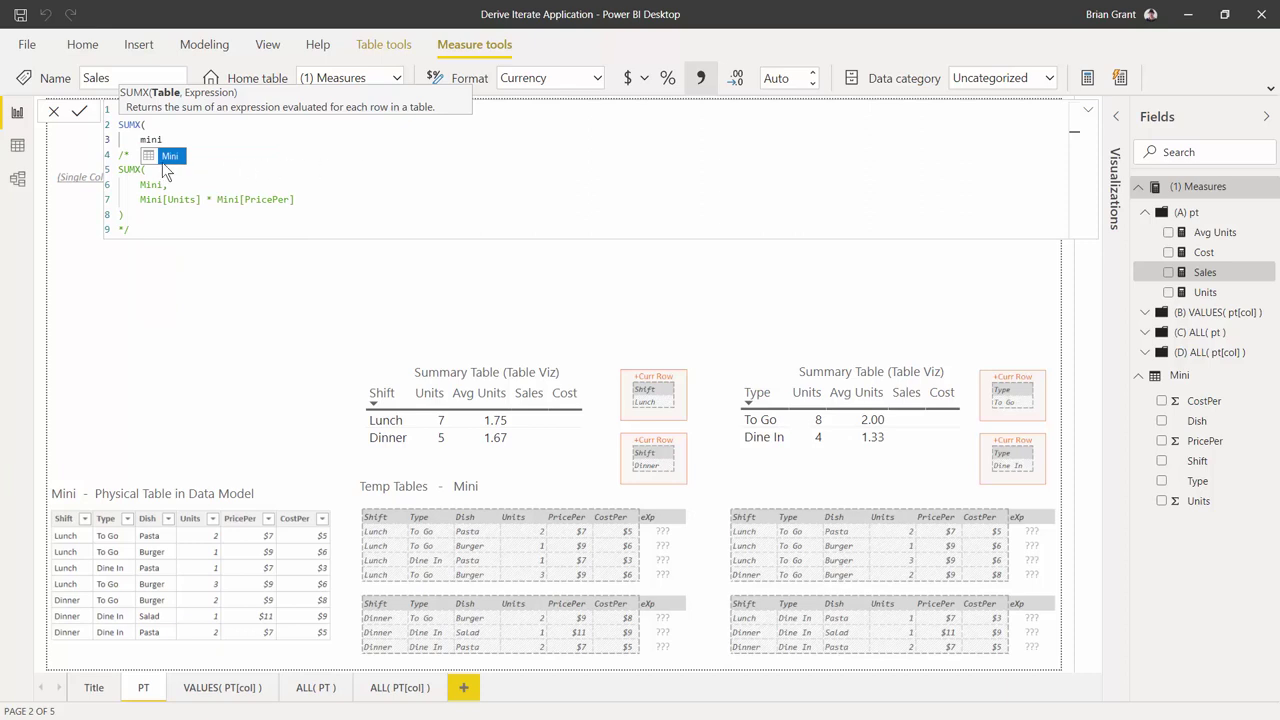
left_click(166, 161)
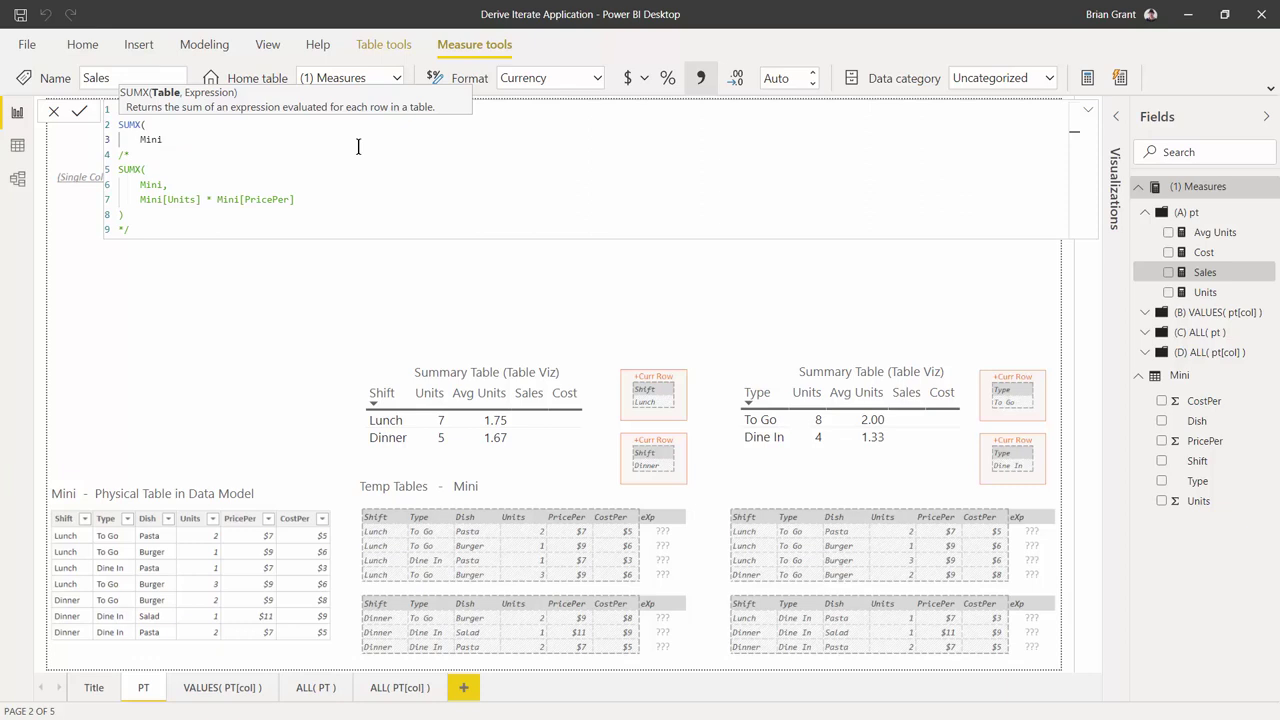
type(",")
key("Return")
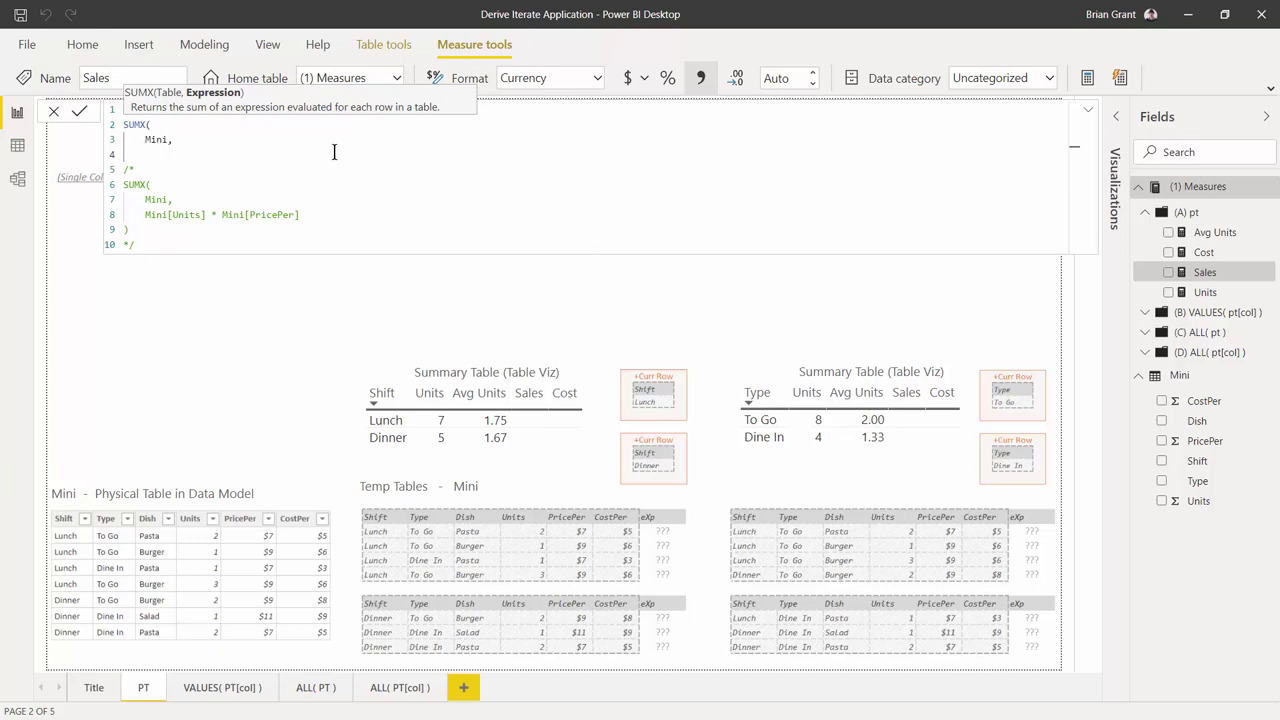
Add Mini[Units] * Mini[PricePer] as the SUMX expression, close the function and commit the Sales measure.
type("Mini")
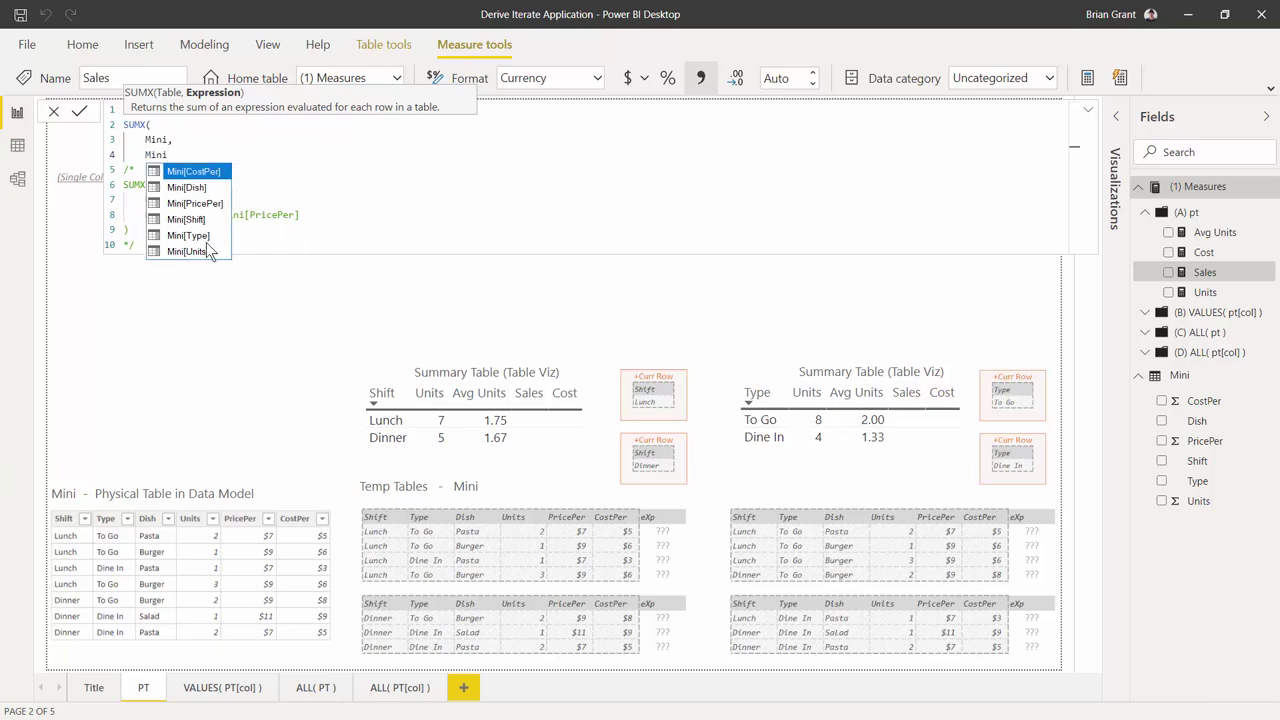
left_click(206, 251)
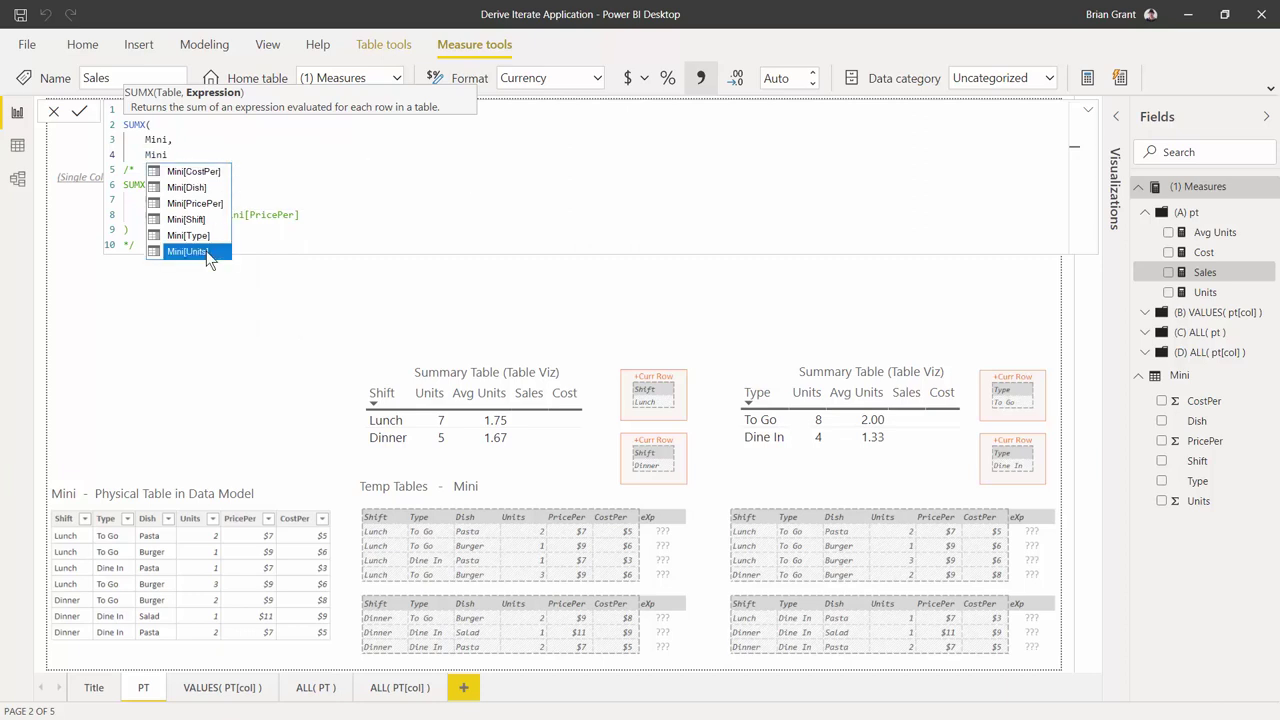
type("*")
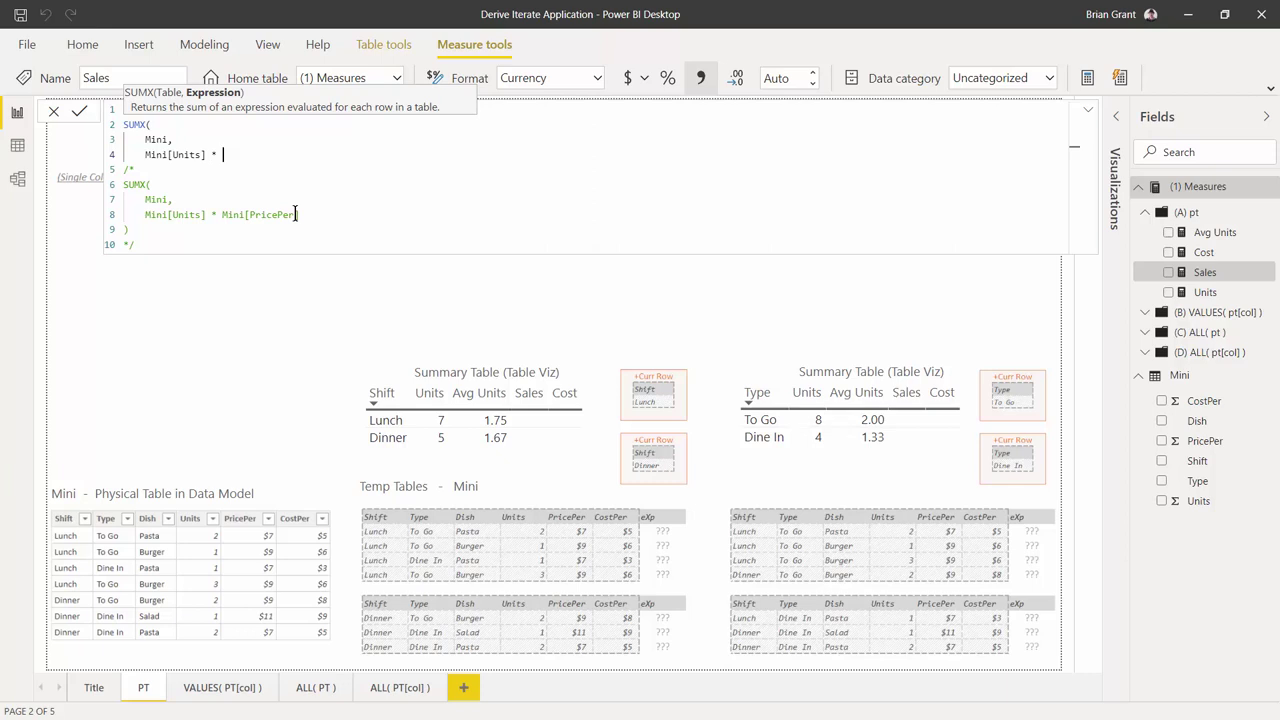
type(" Mini")
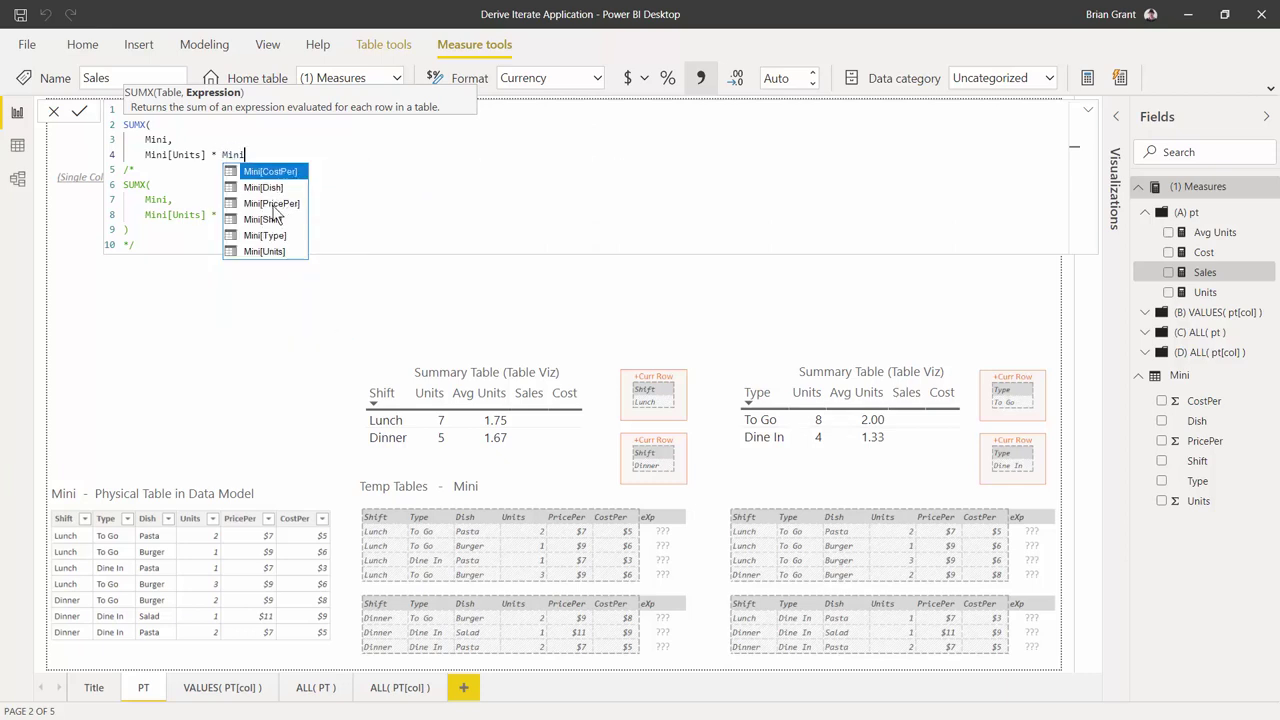
left_click(273, 206)
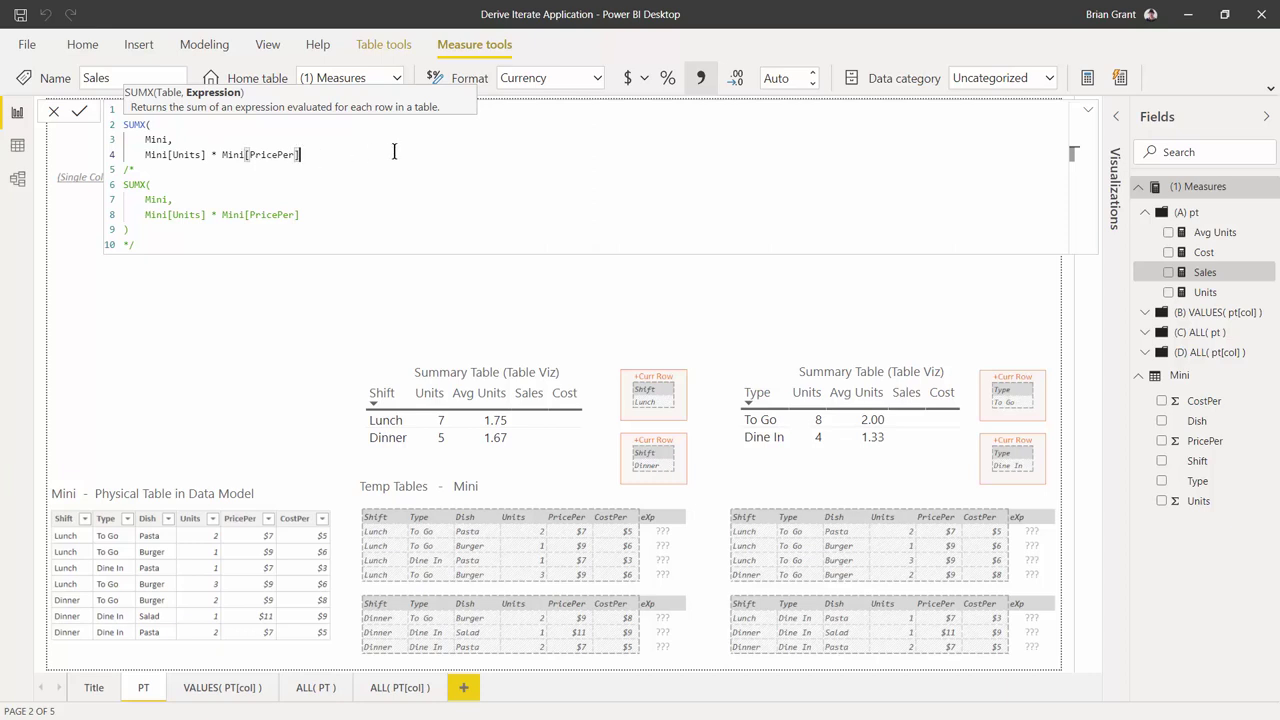
key("Return")
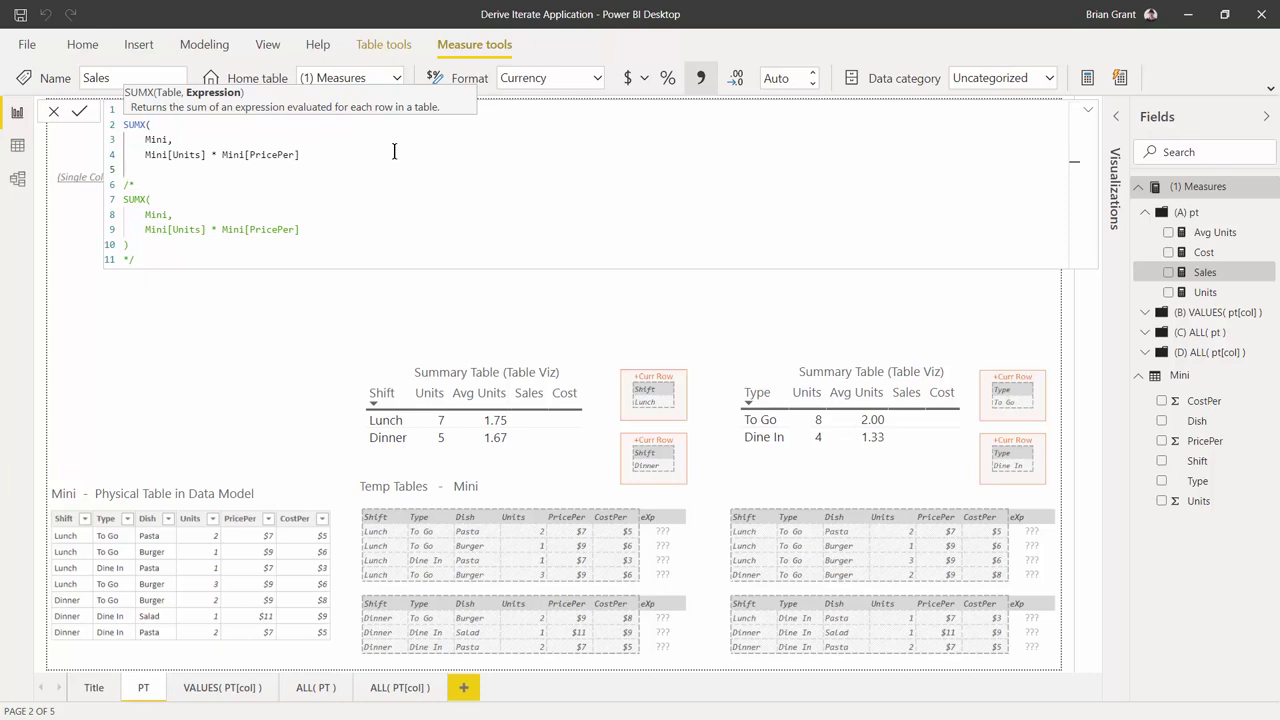
type(")")
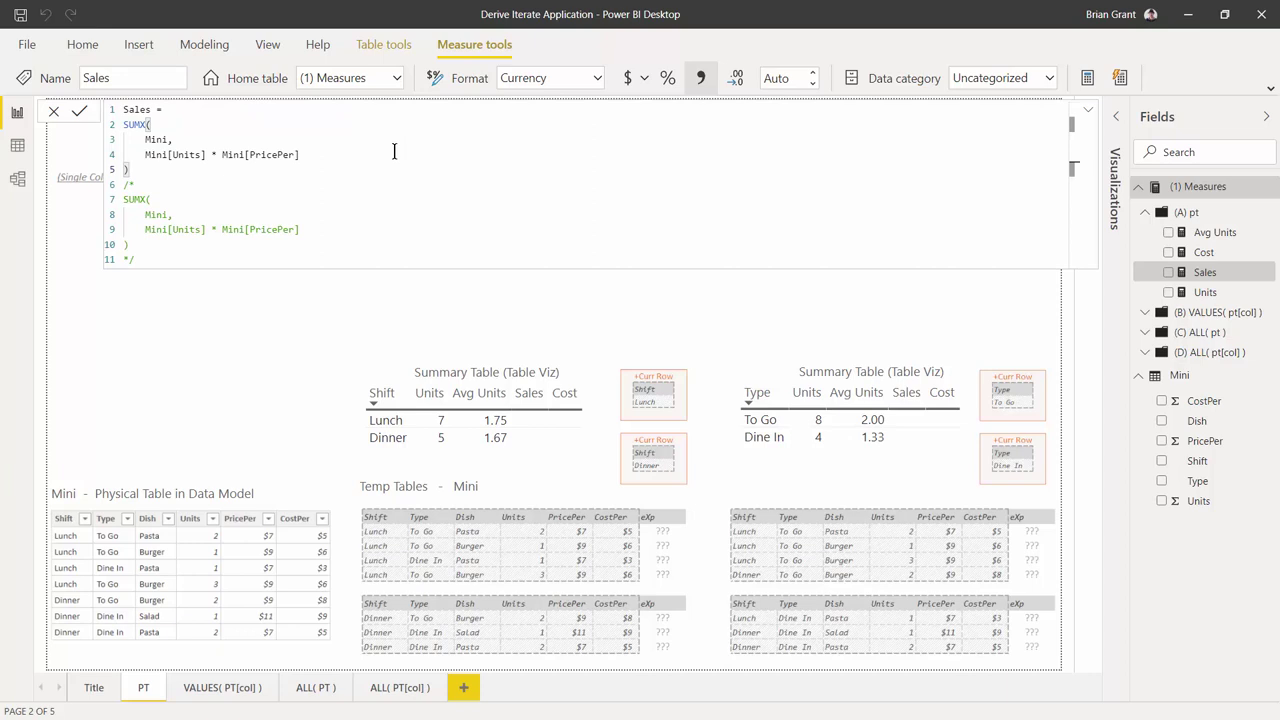
key("Return")
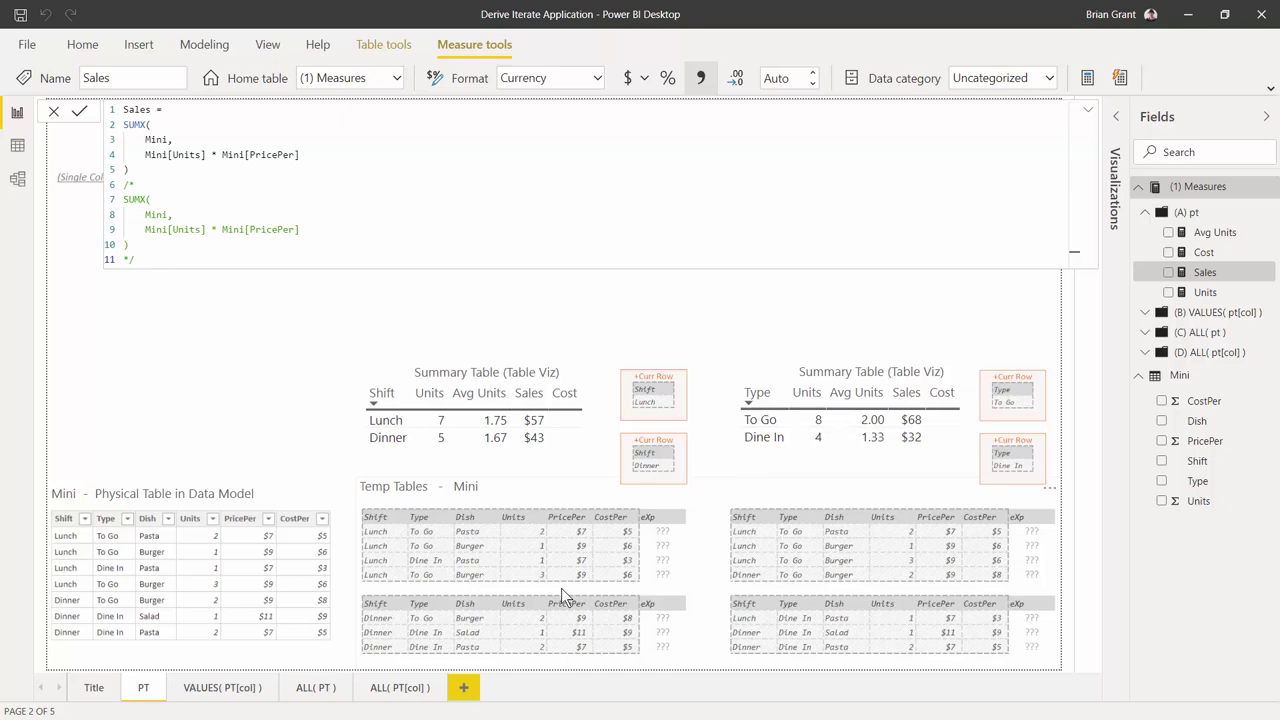
Open the Windows Calculator and move its window off the Shift summary and temp tables.
key("super")
type("cal")
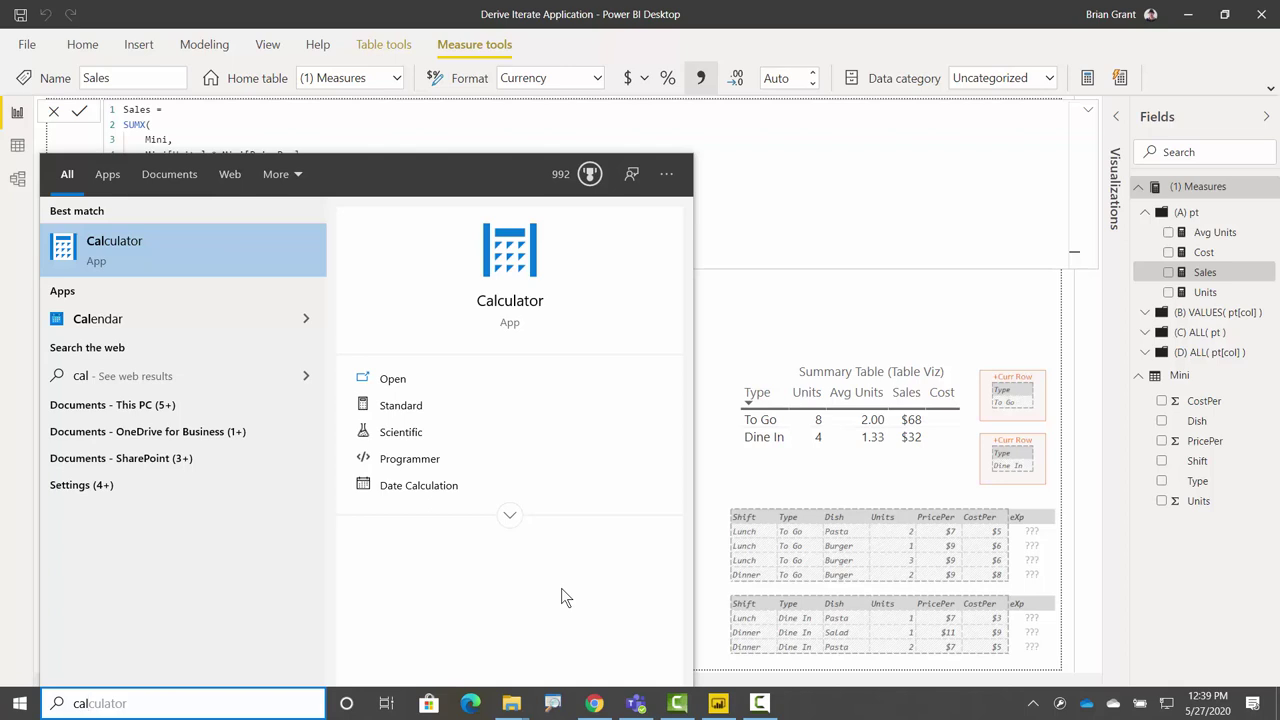
type("c")
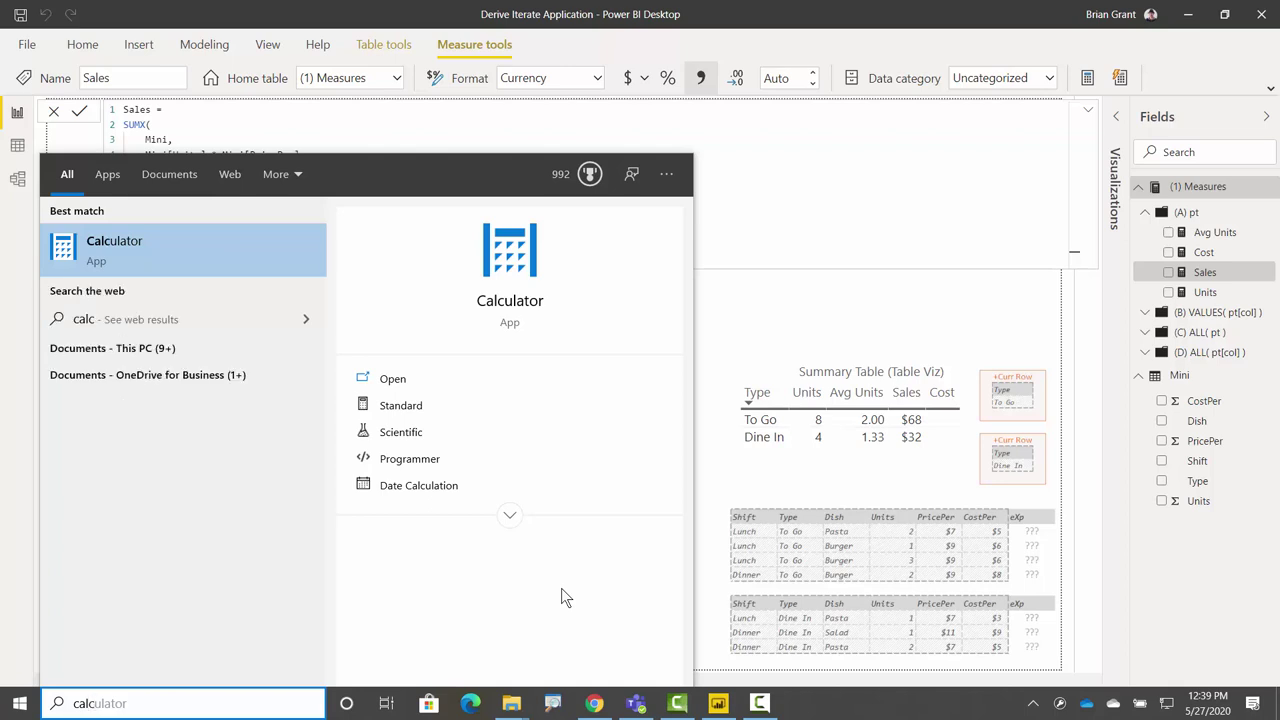
left_click(111, 245)
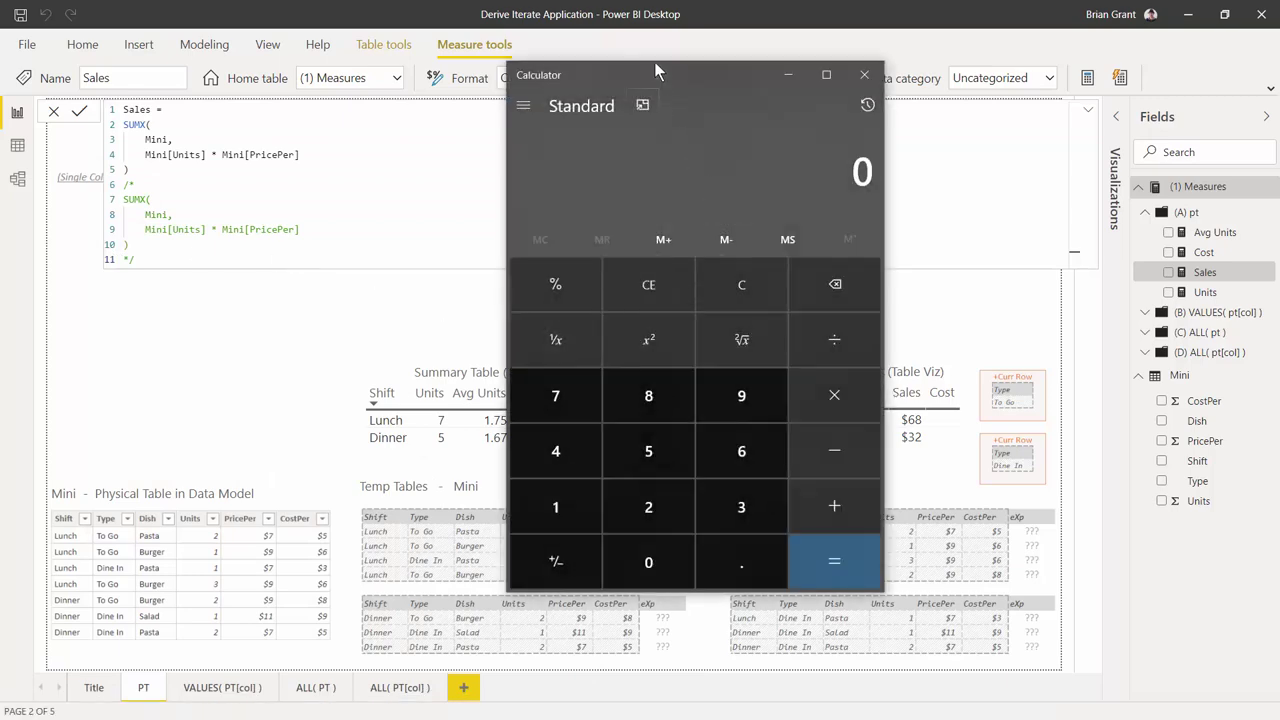
left_click_drag(678, 83, 915, 97)
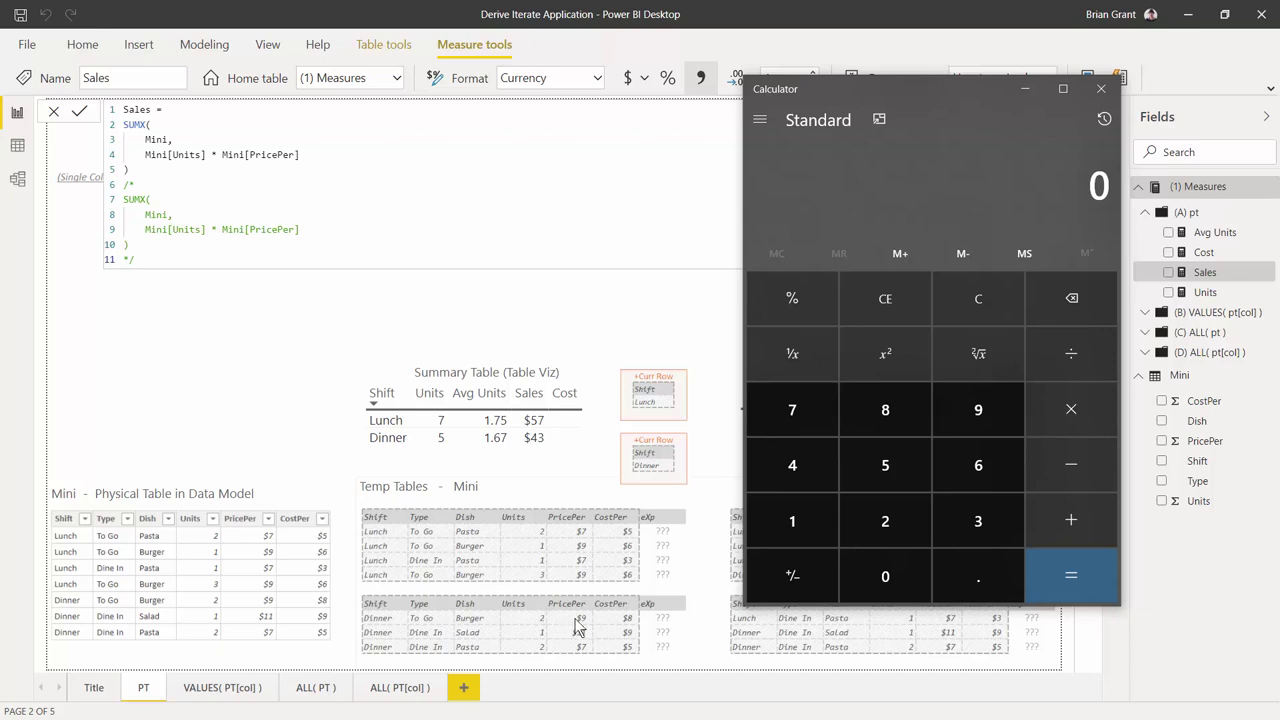
Calculate 18 + 11 + 14 to check the Dinner sales figure, and minimize the Calculator.
left_click(780, 522)
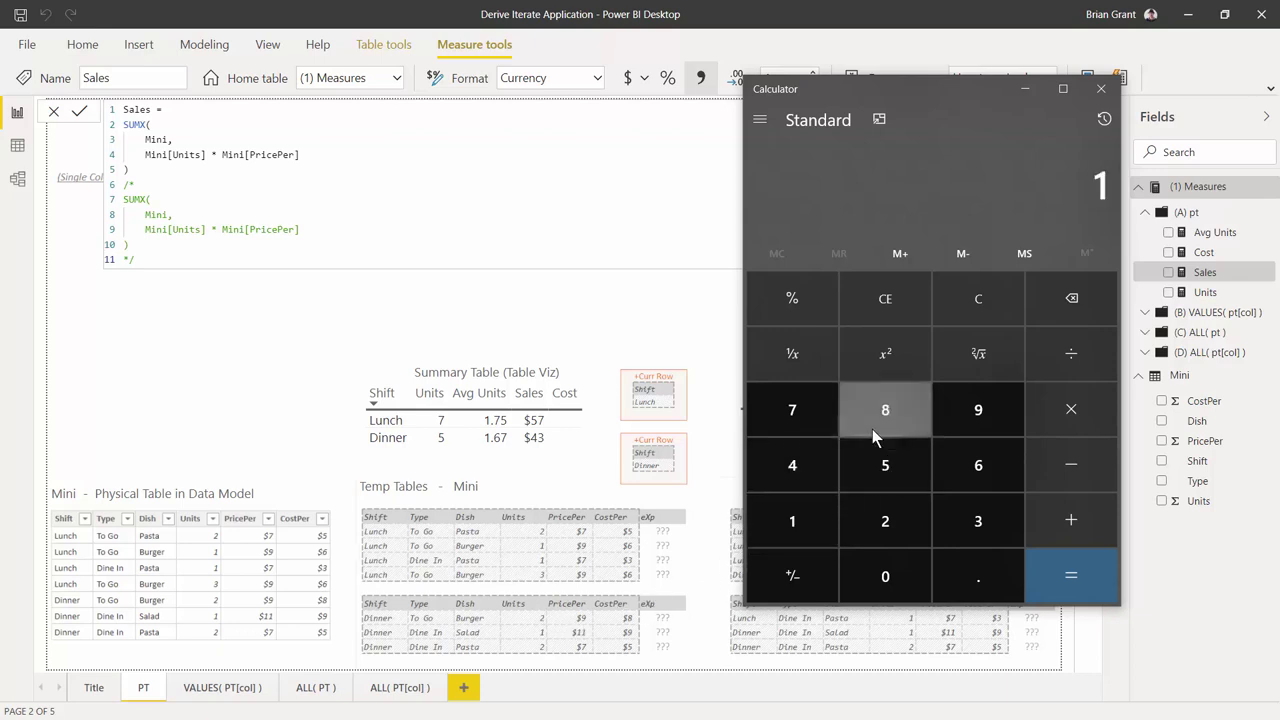
left_click(874, 425)
left_click(1059, 524)
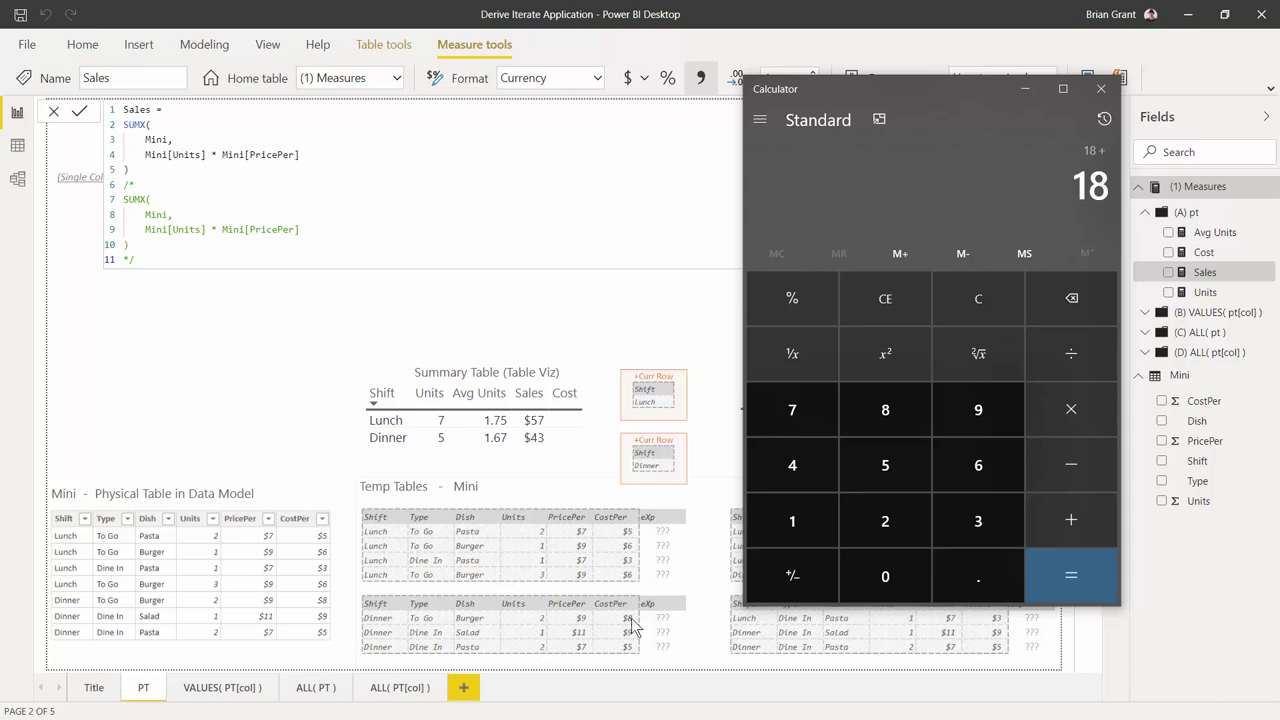
double_click(792, 521)
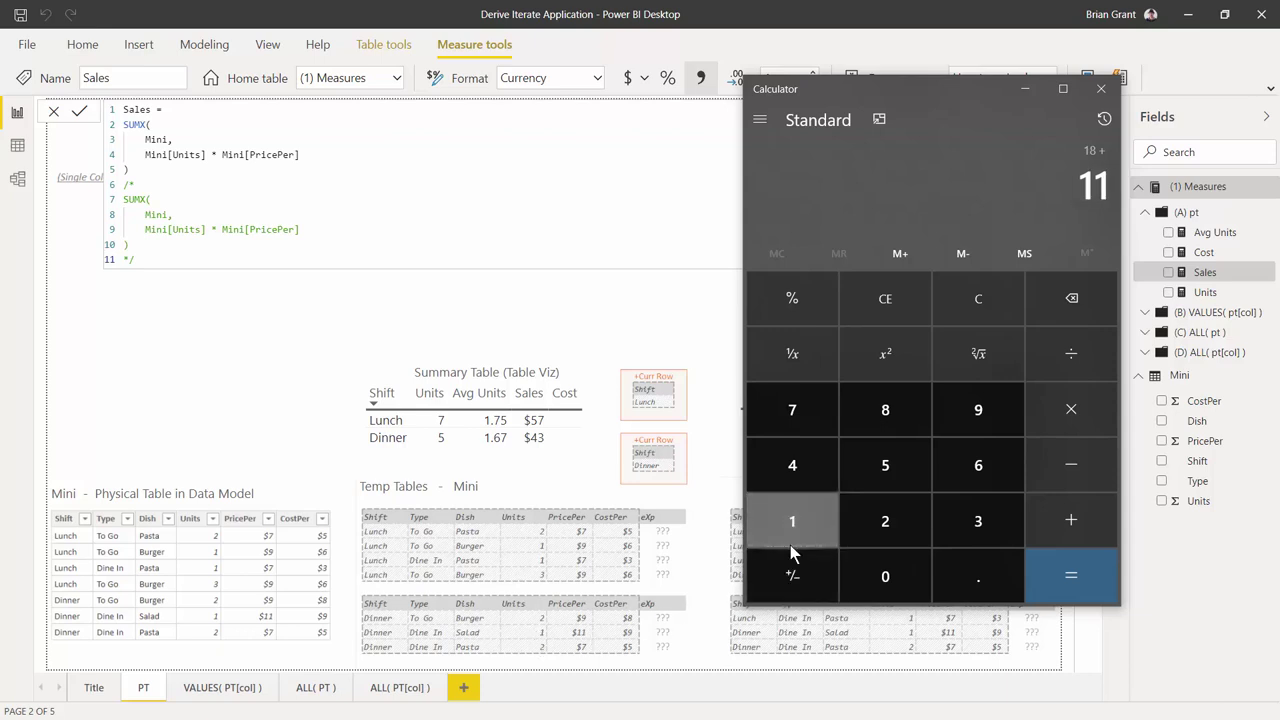
left_click(1083, 538)
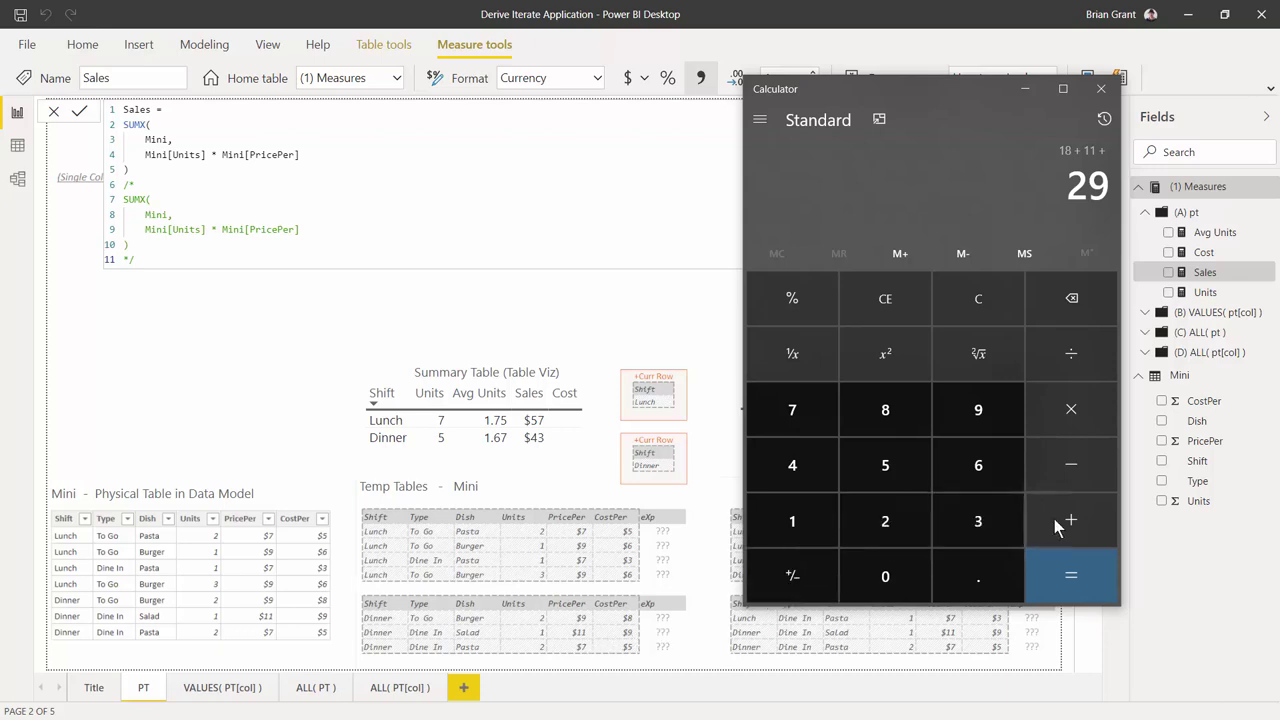
left_click(806, 521)
left_click(802, 472)
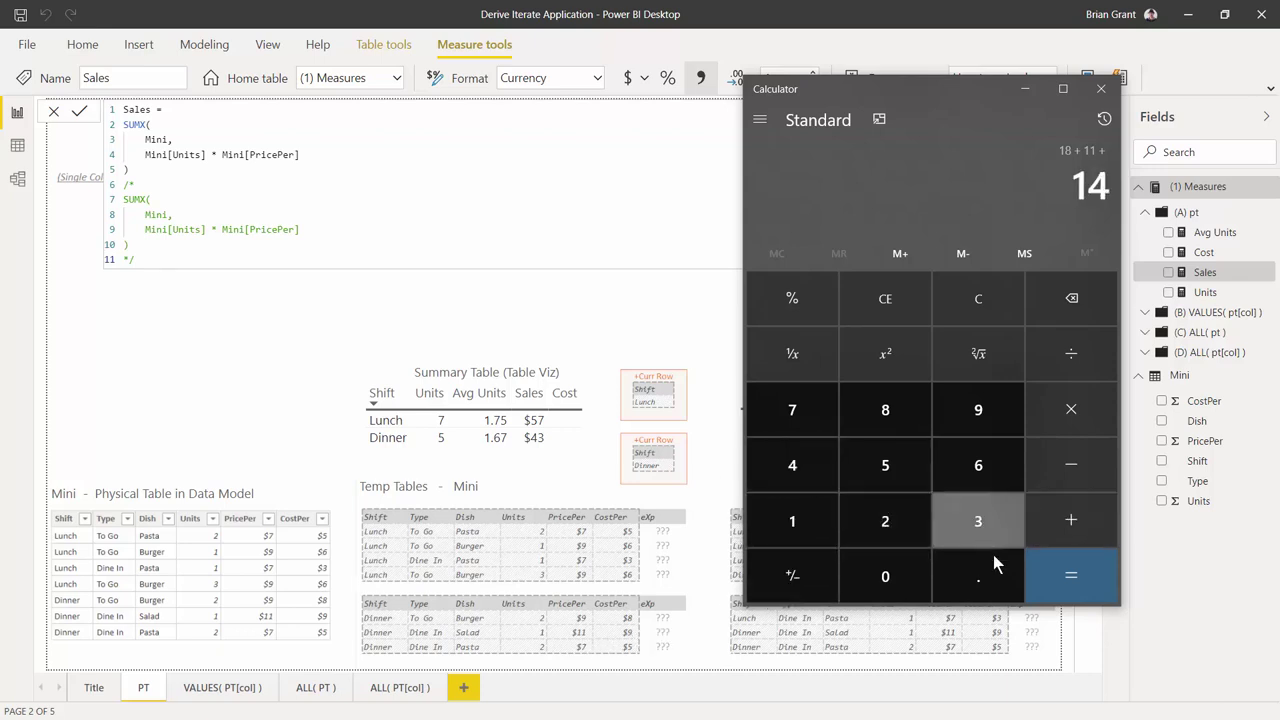
left_click(1034, 575)
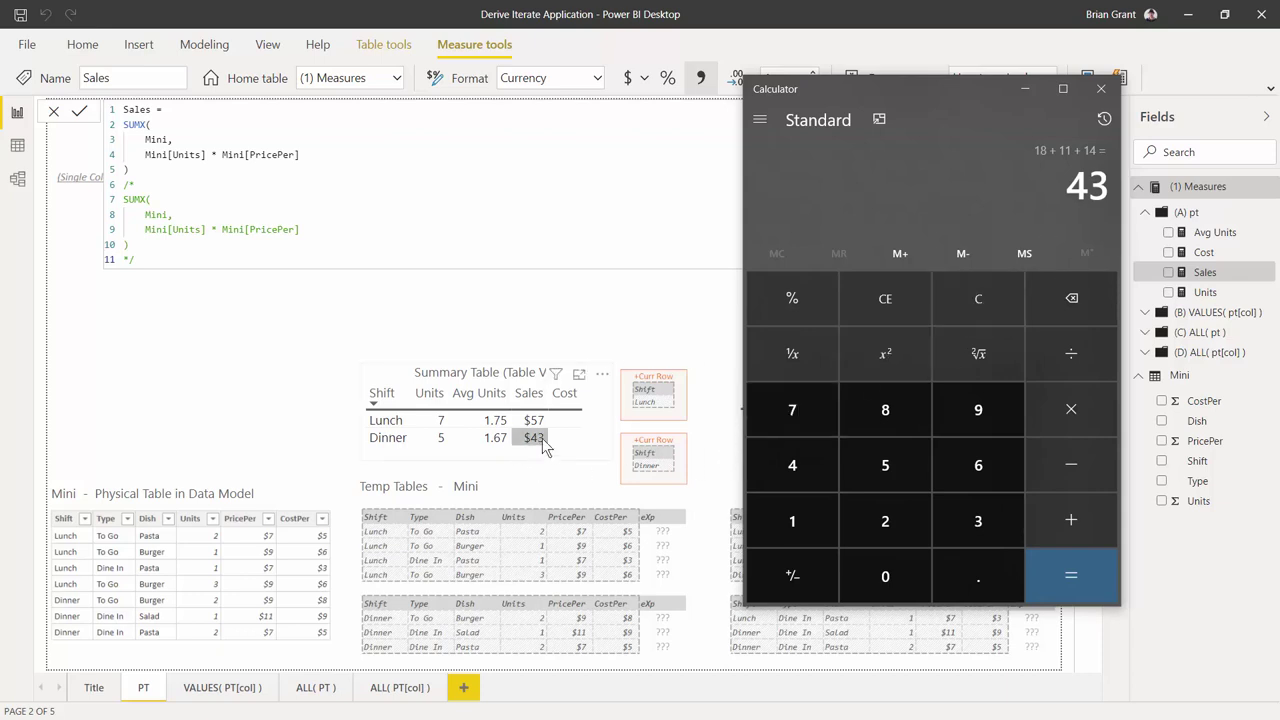
left_click(1035, 89)
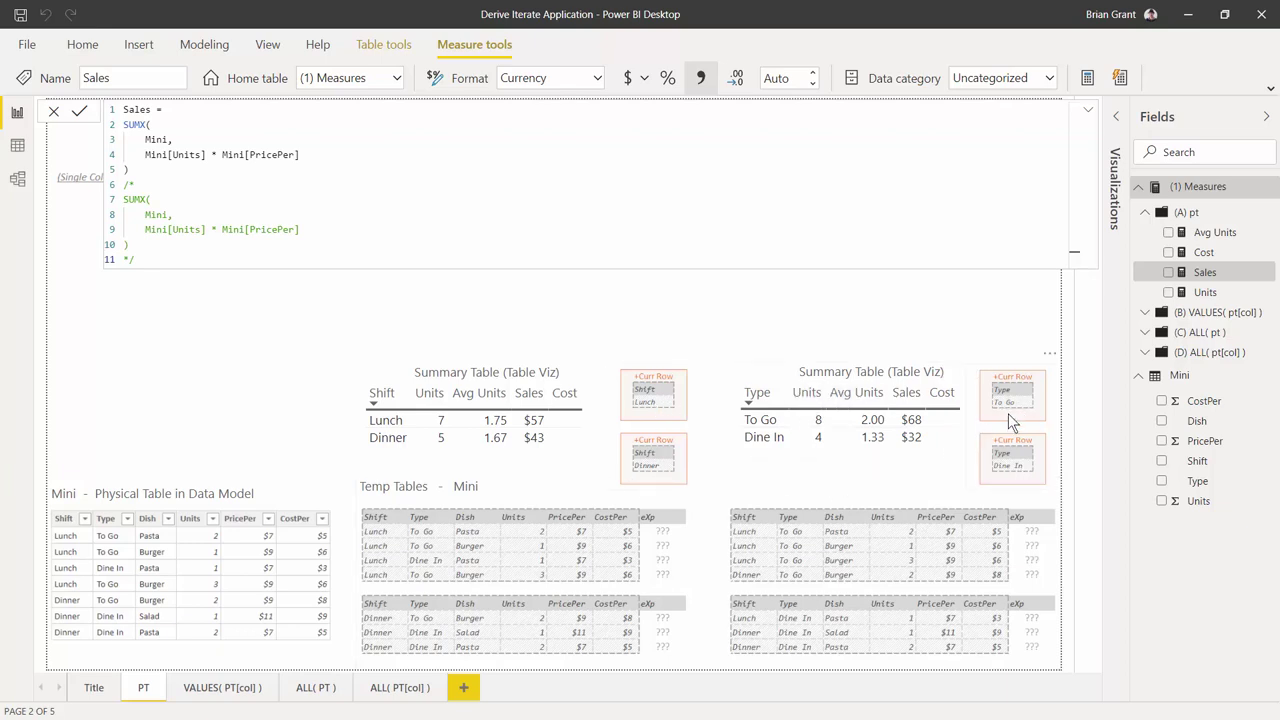
Open the Cost measure's formula and delete its BLANK() placeholder.
left_click(1201, 255)
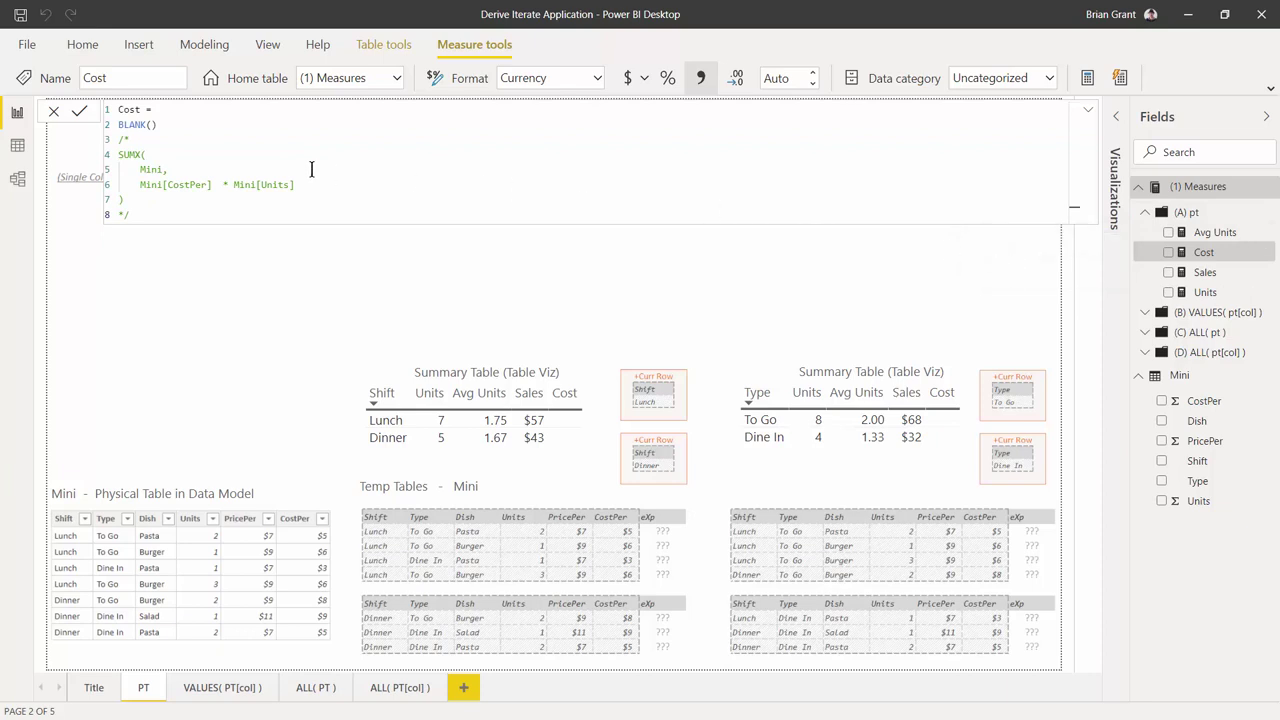
left_click(172, 119)
key("BackSpace")
key("BackSpace")
key("BackSpace")
key("BackSpace")
key("BackSpace")
key("BackSpace")
key("BackSpace")
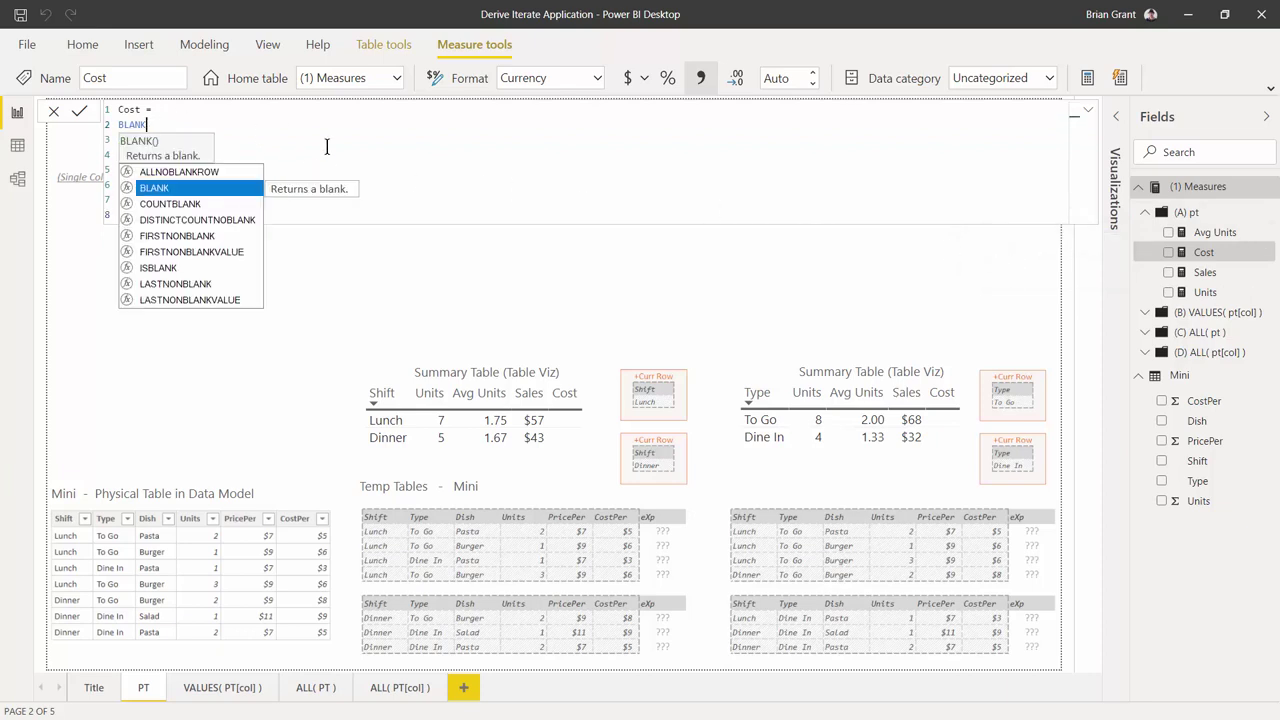
type("B")
key("BackSpace")
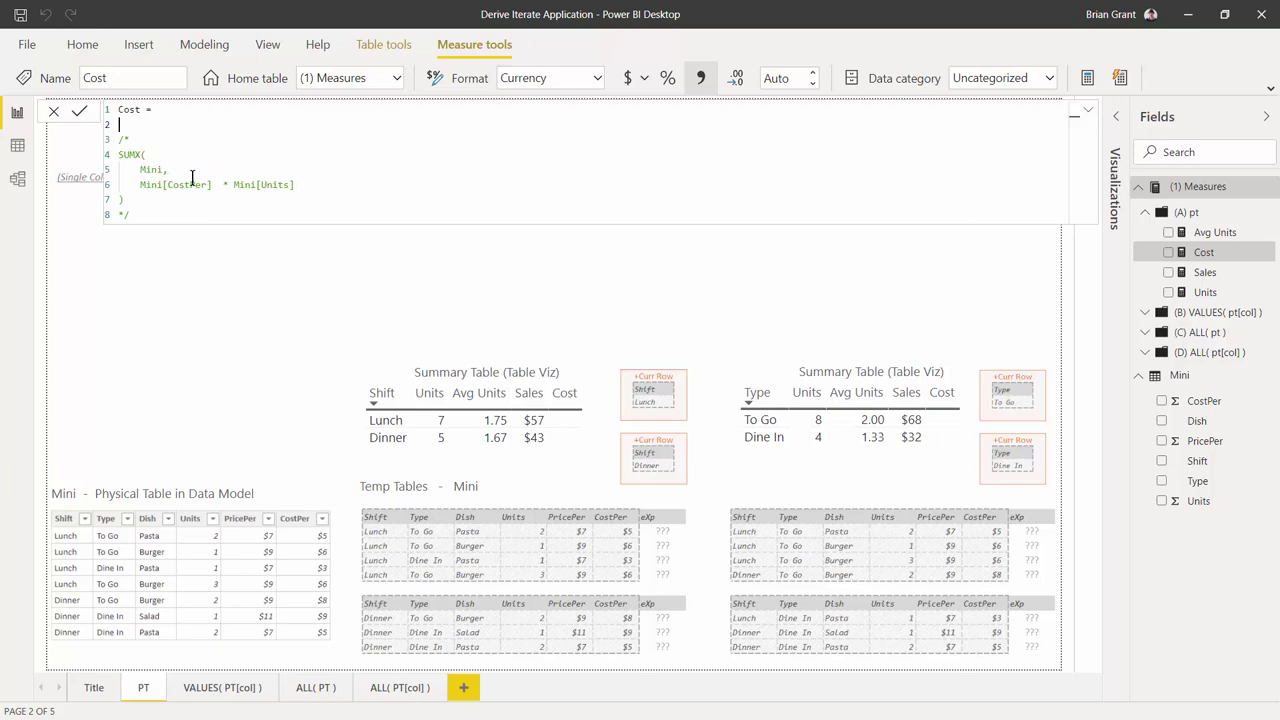
Start a SUMX function in the Cost measure with the Mini table on a new line as first argument.
type("UM")
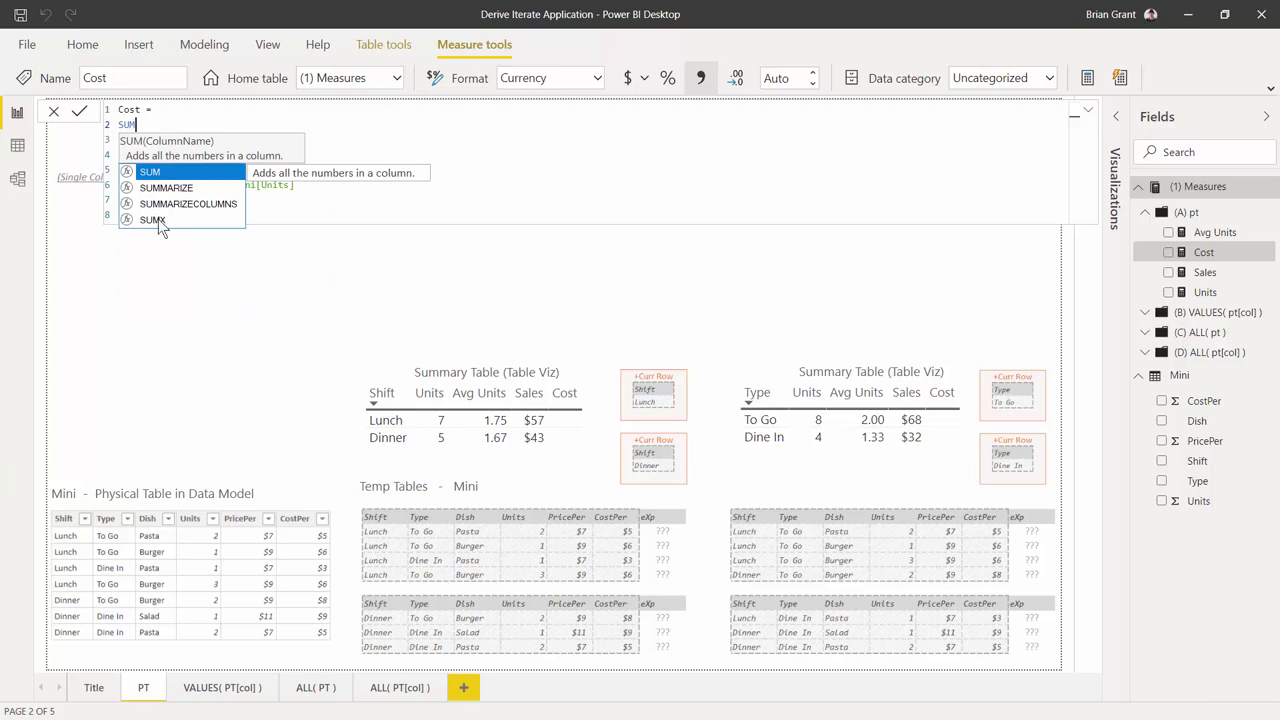
key("Down")
key("Down")
key("Down")
type("X(")
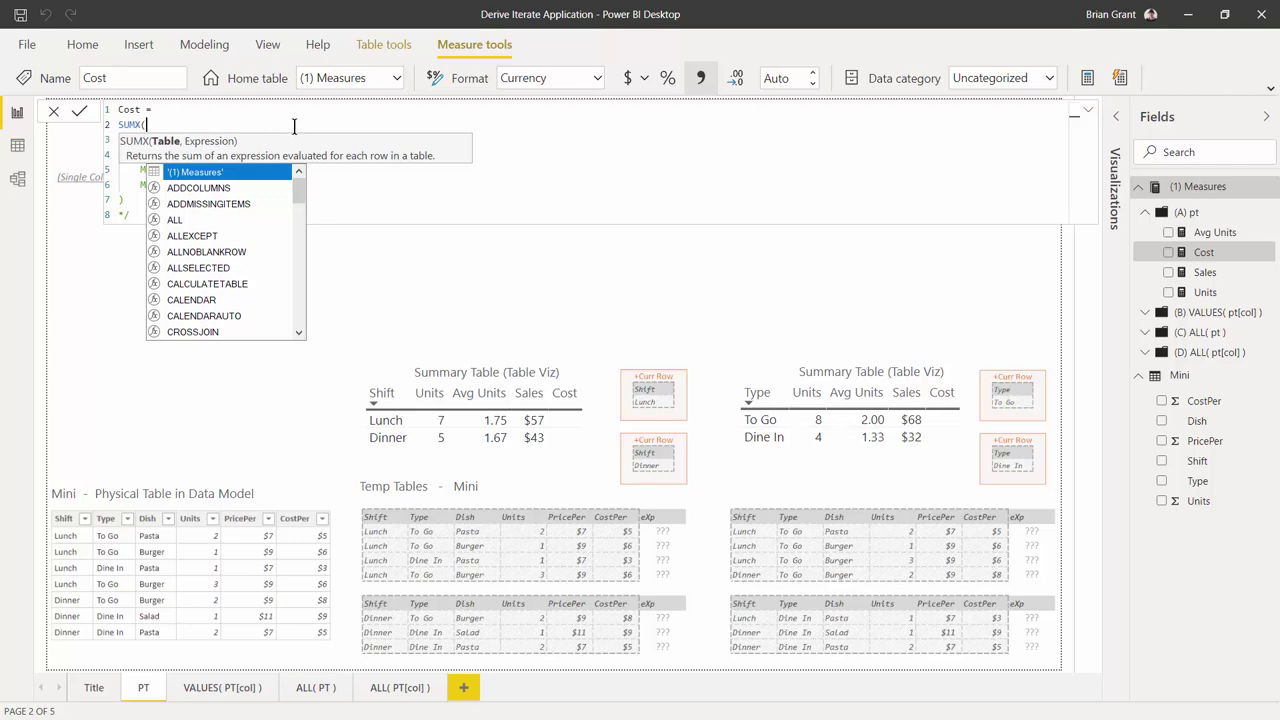
key("Escape")
key("shift+Return")
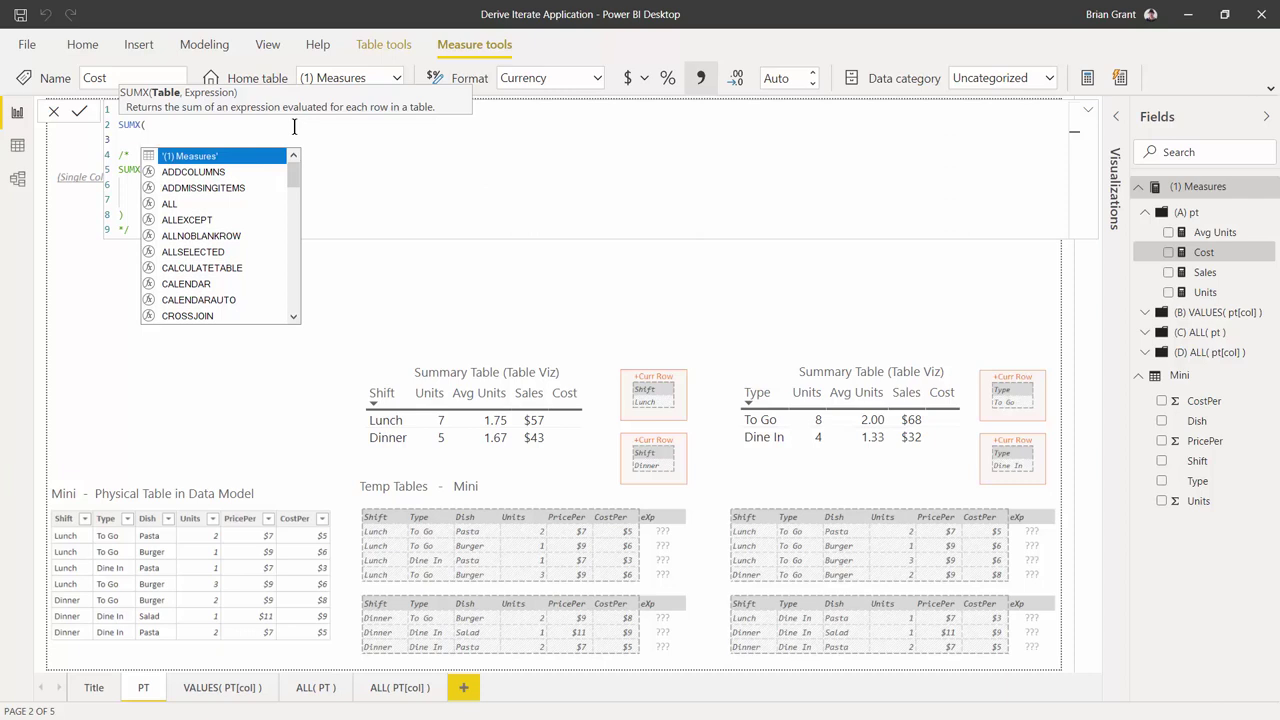
type("mini")
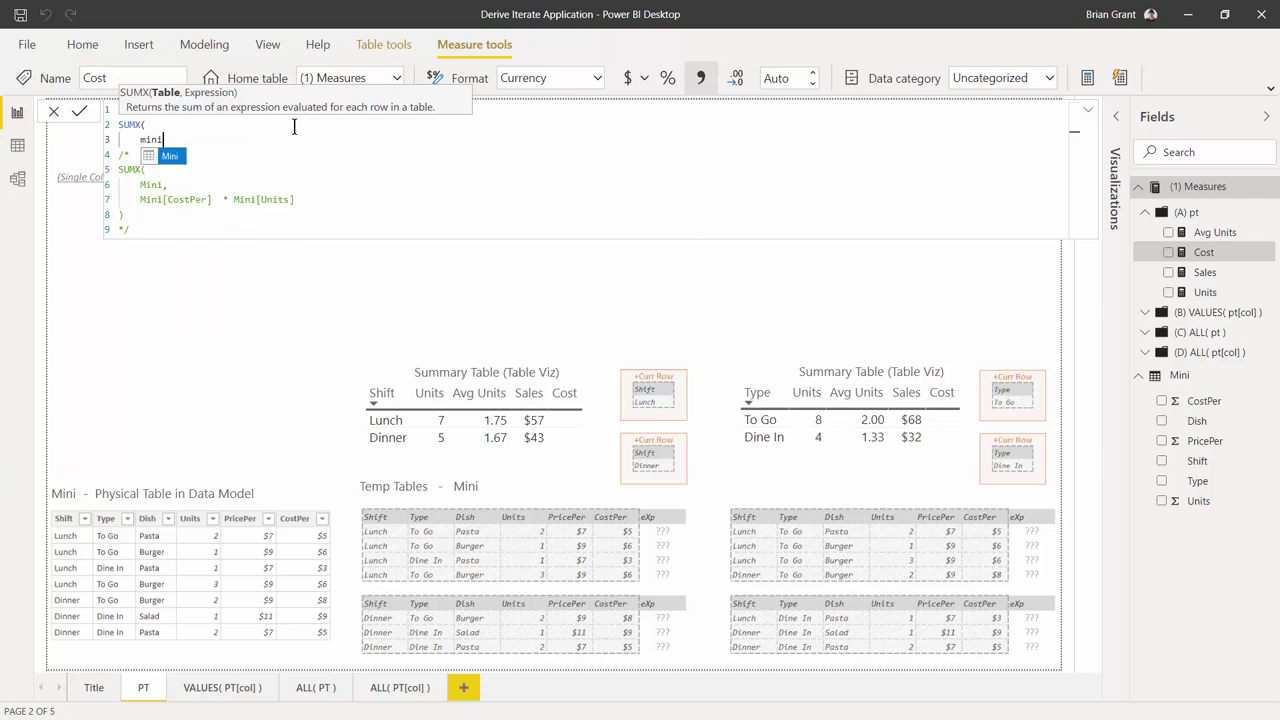
left_click(168, 157)
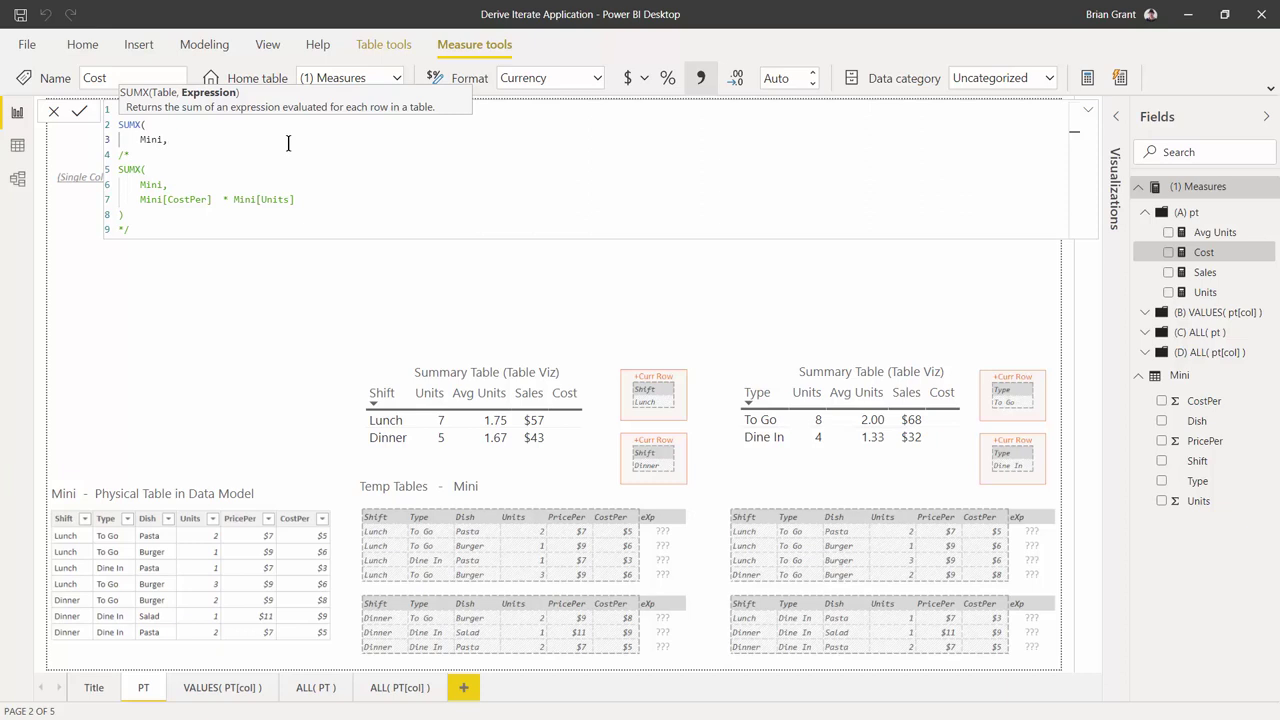
Enter Mini[CostPer] * Mini[Units] on a new line as the SUMX expression of the Cost measure.
key("Return")
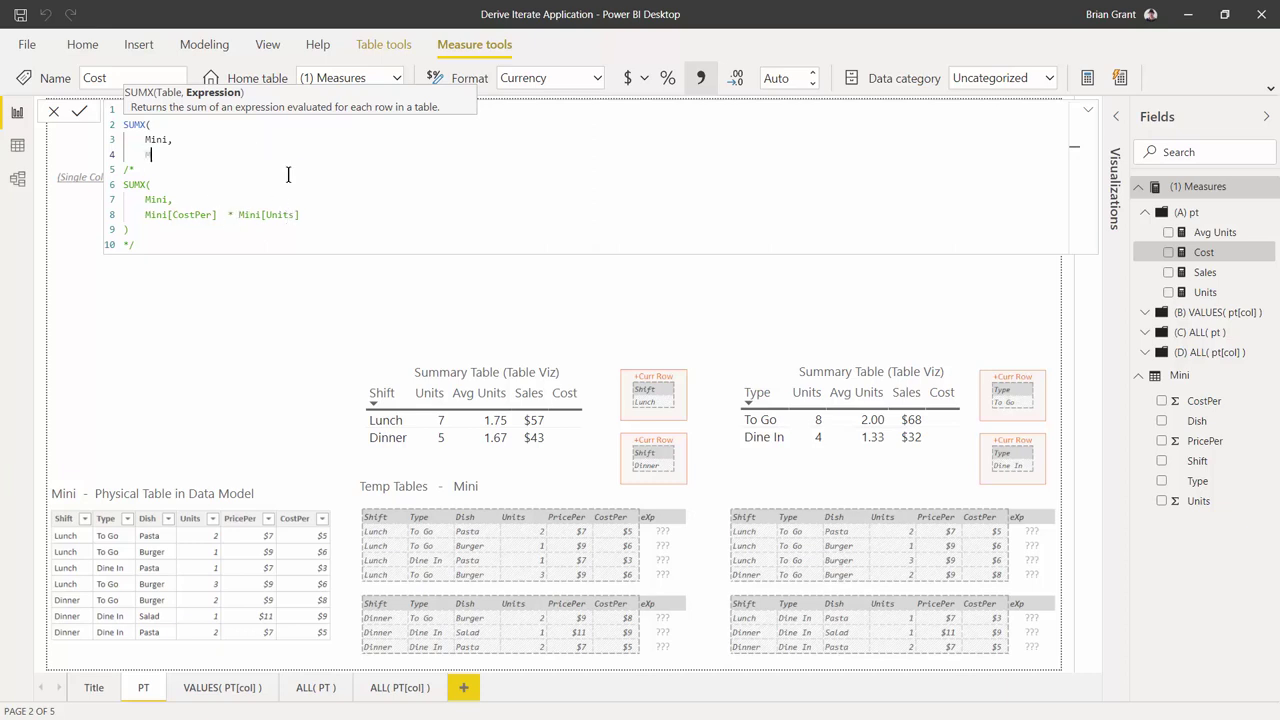
type("ini")
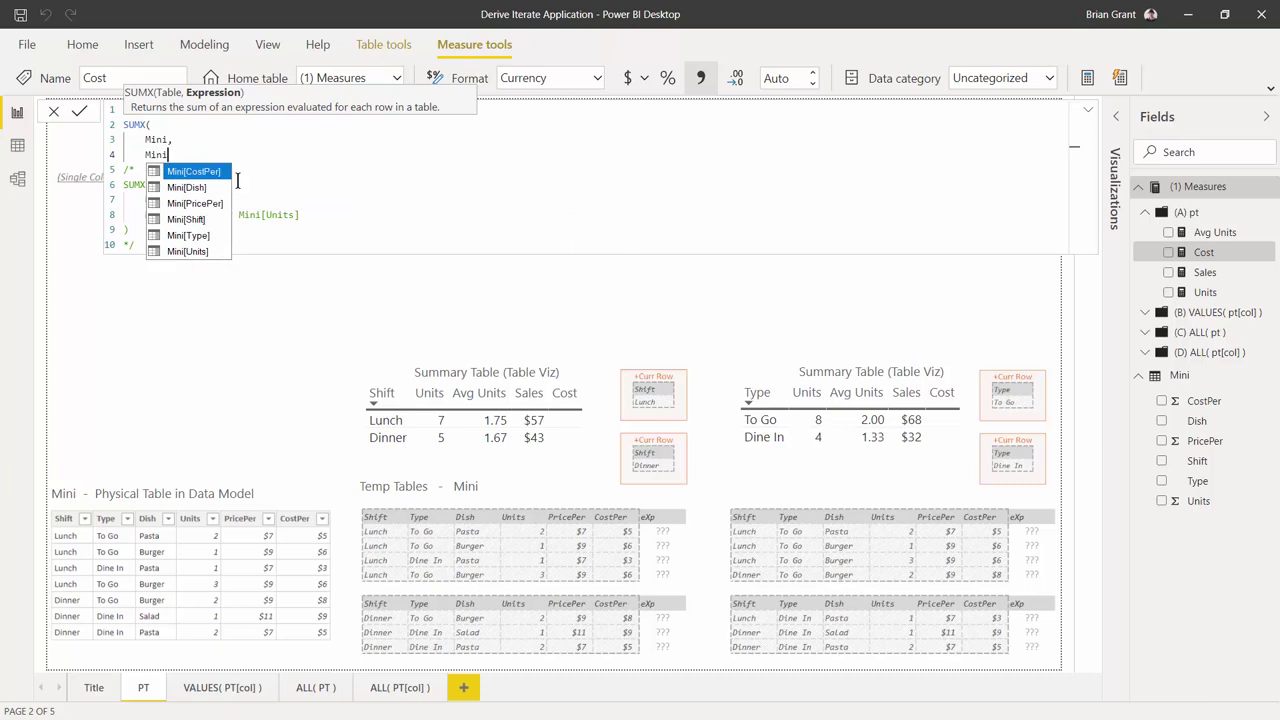
left_click(170, 174)
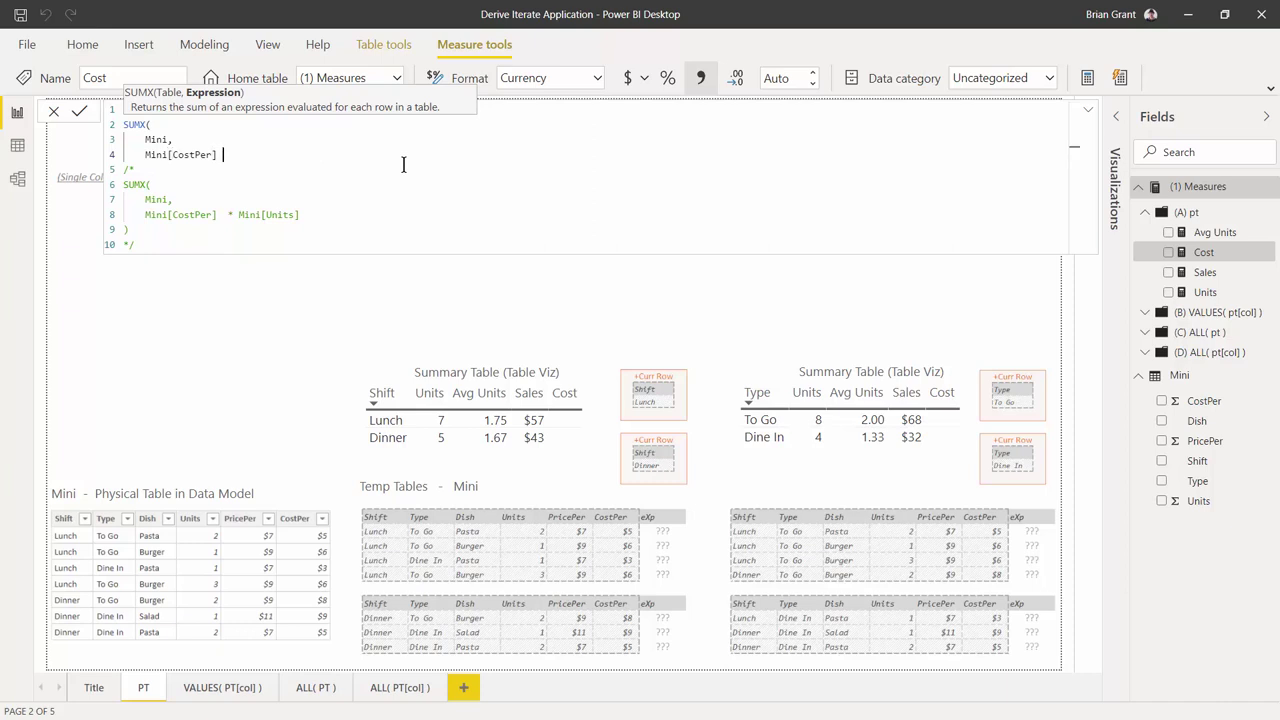
type("* Mini")
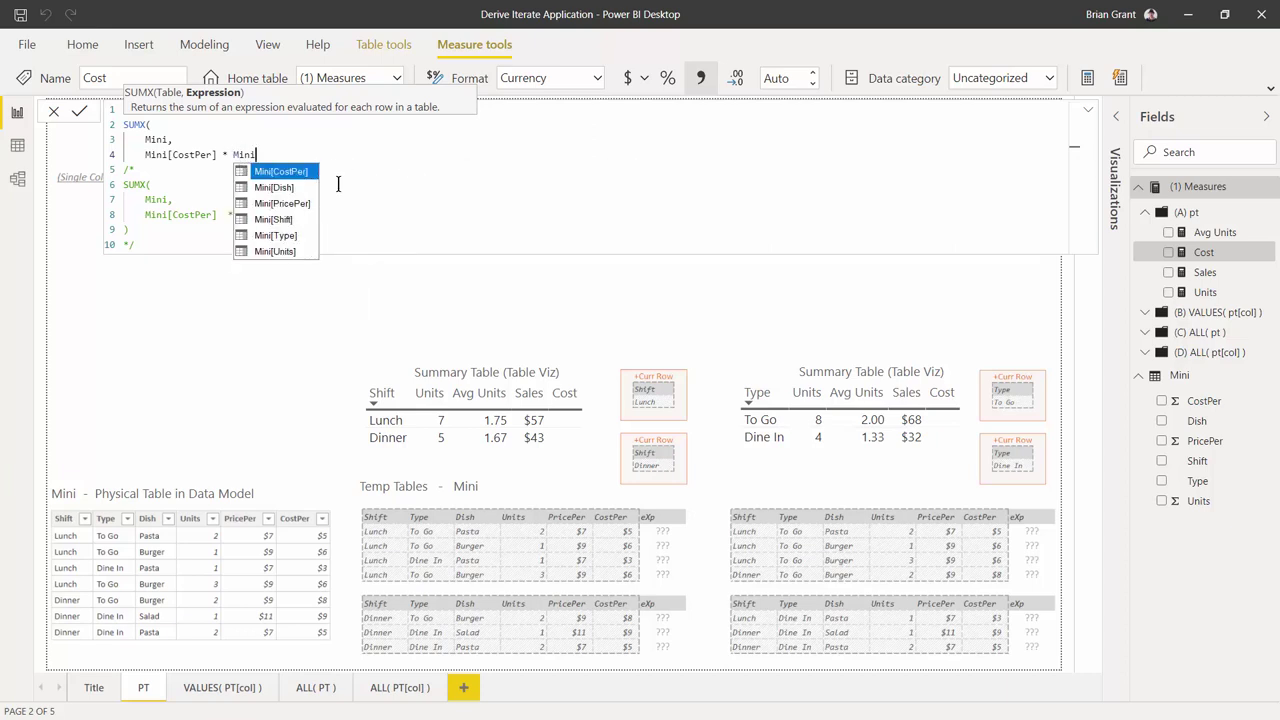
left_click(298, 252)
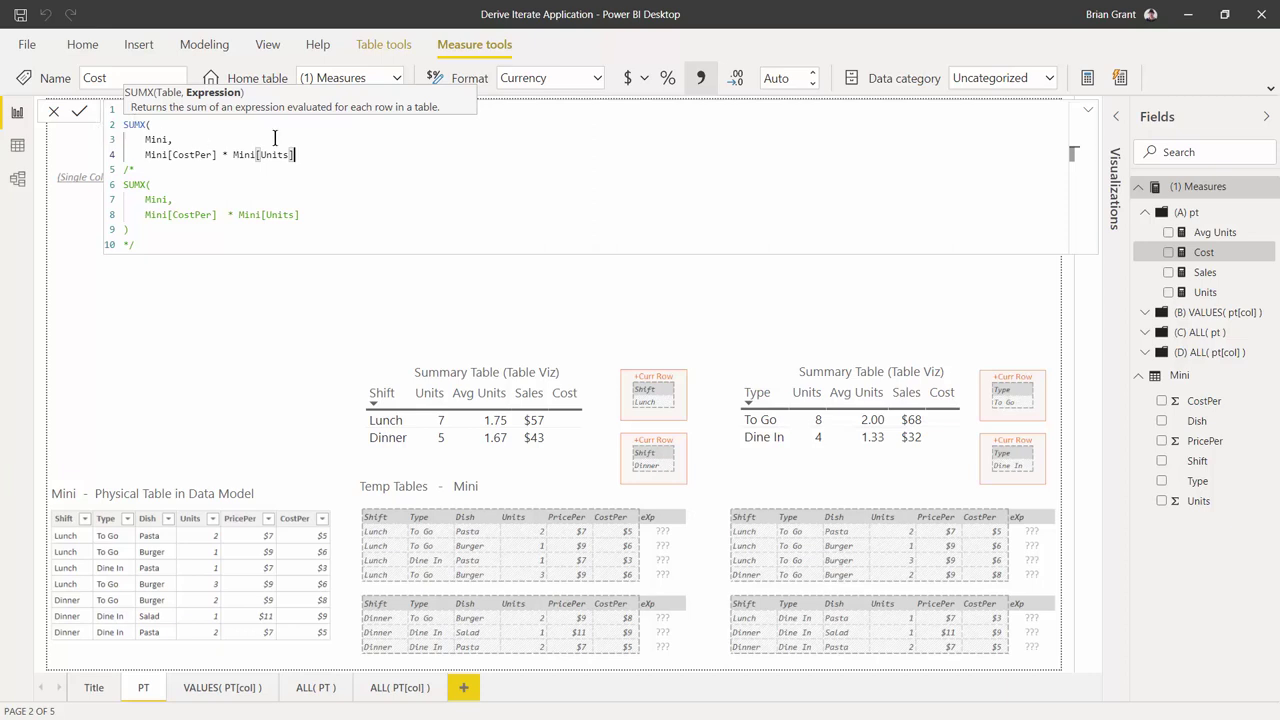
Close the SUMX function with a parenthesis on its own line and commit the Cost measure.
key("Return")
key("BackSpace")
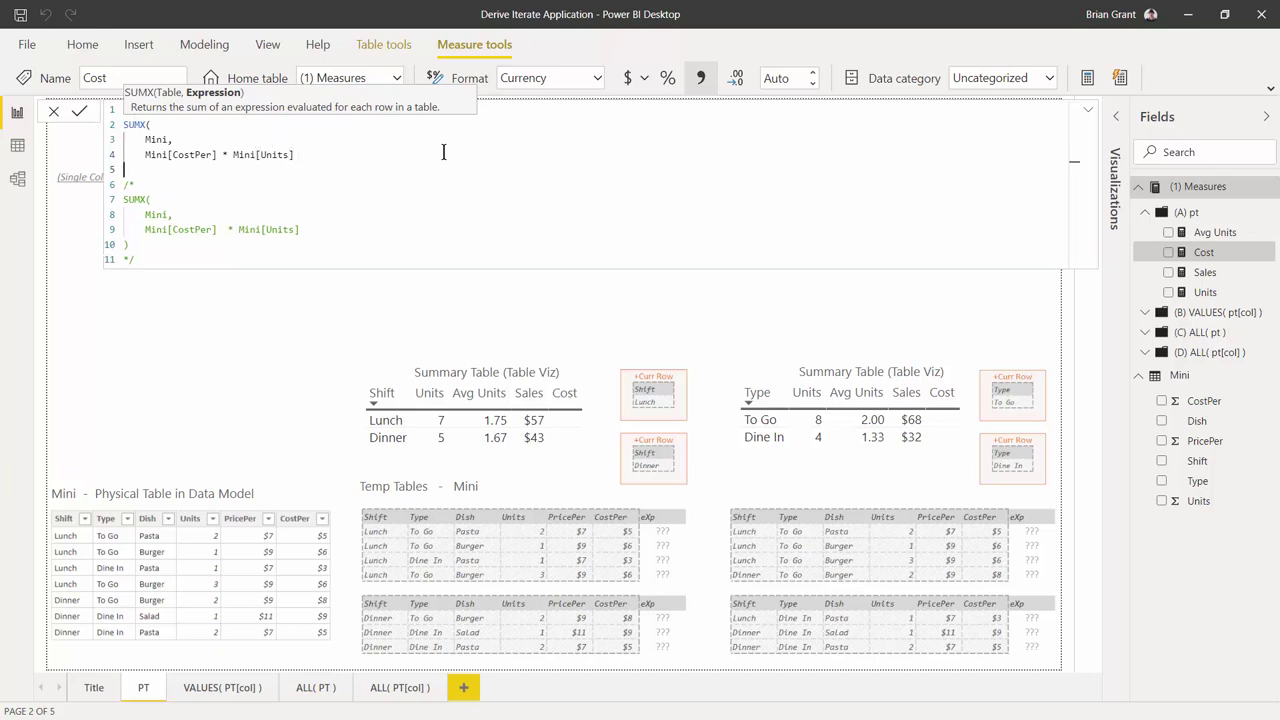
type(")")
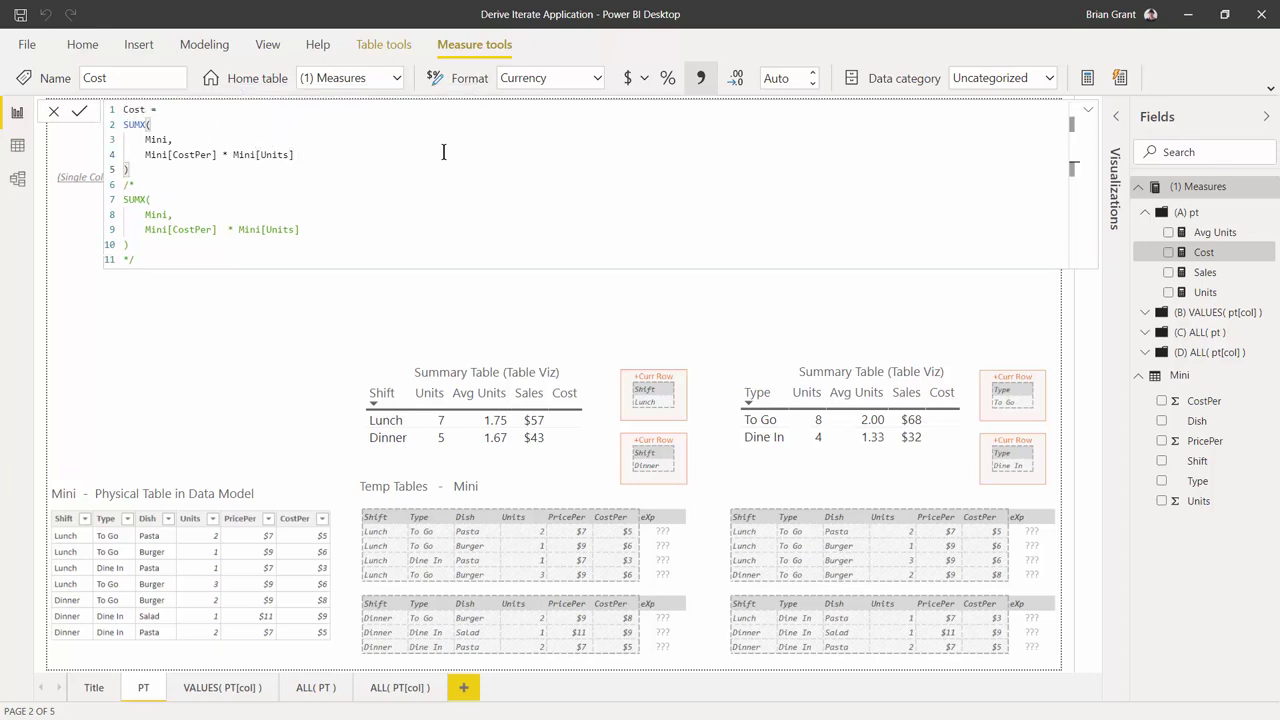
key("Return")
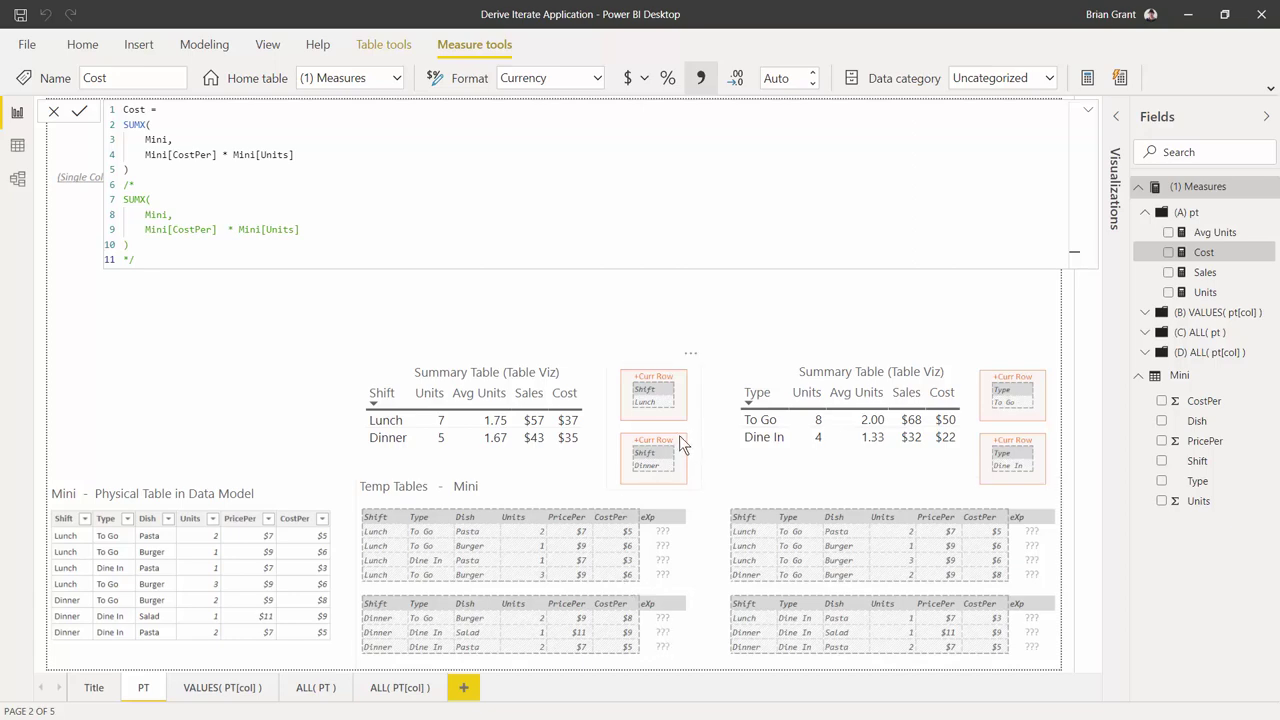
Switch to the Calculator, compute 16 + 9 + 10 to check the Dinner cost figure, and minimize the Calculator.
key("alt+Tab")
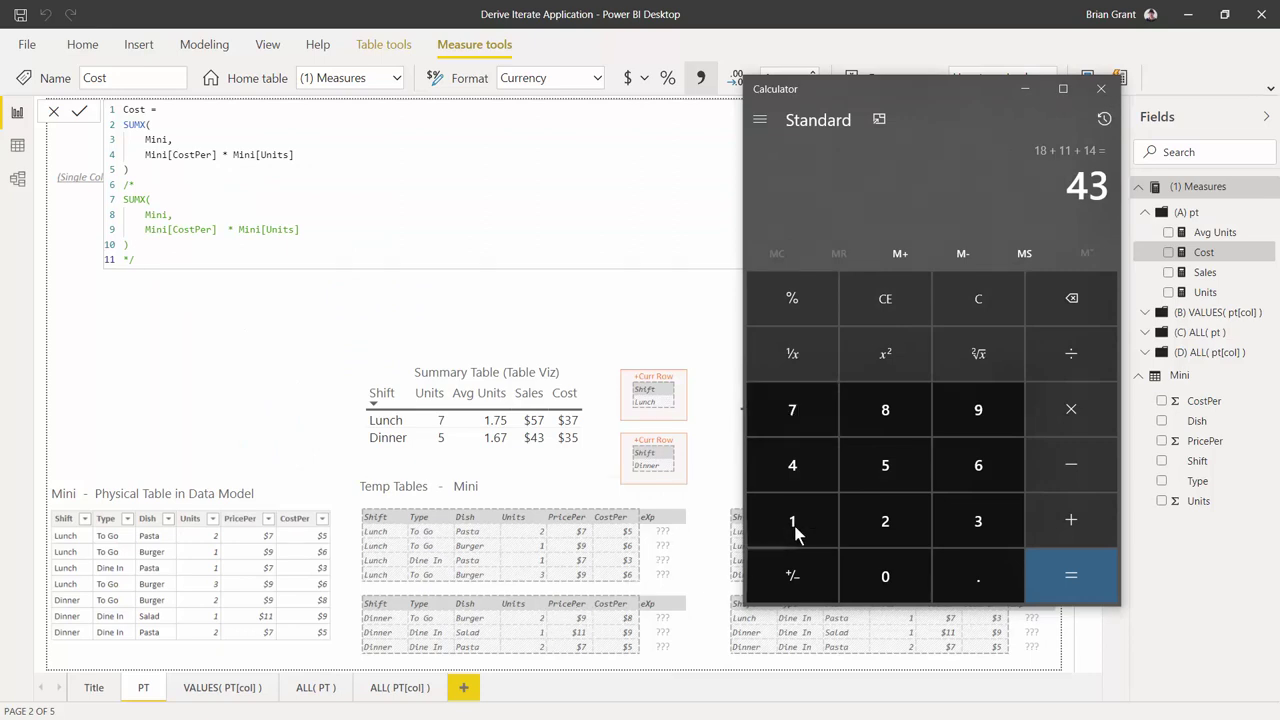
left_click(968, 320)
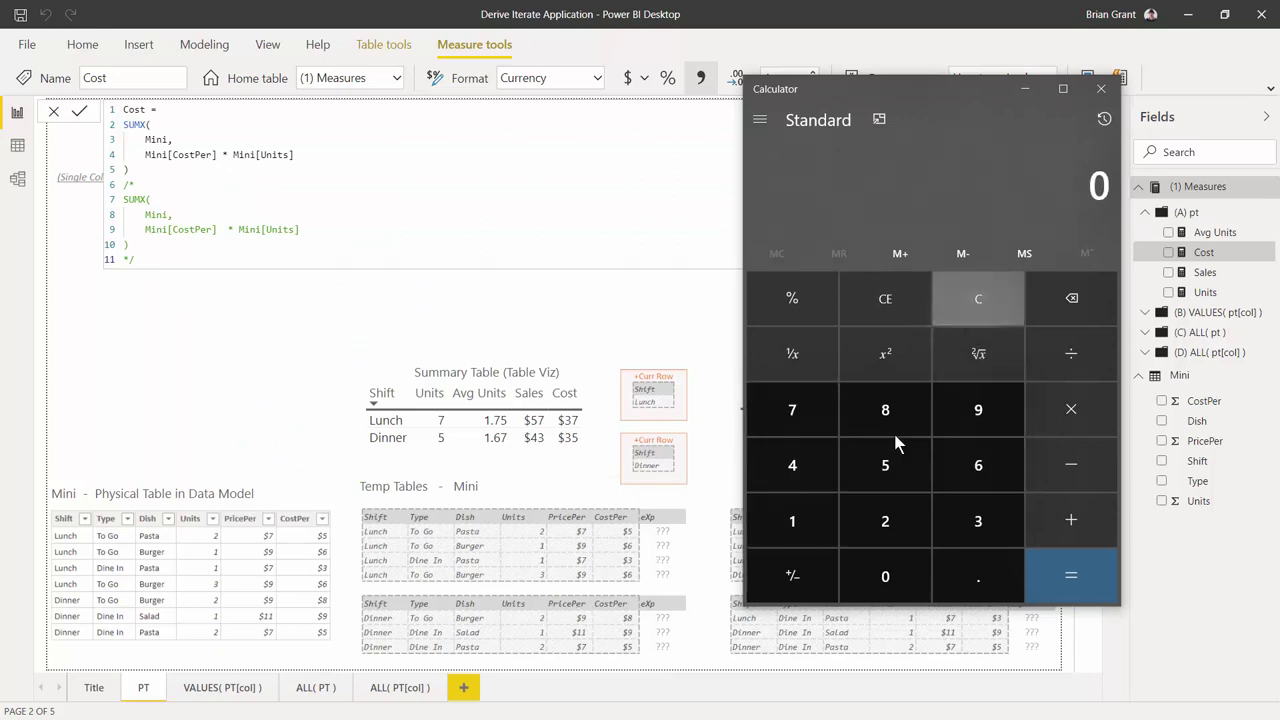
left_click(808, 507)
left_click(950, 478)
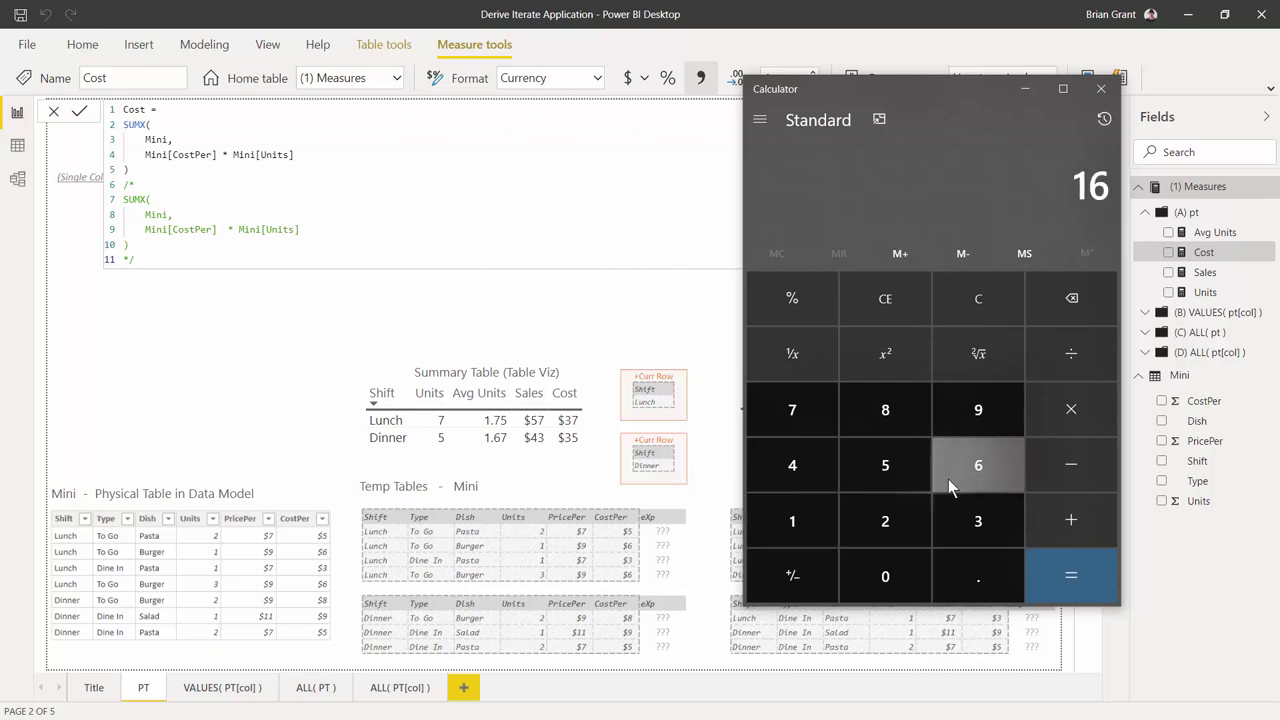
left_click(1071, 517)
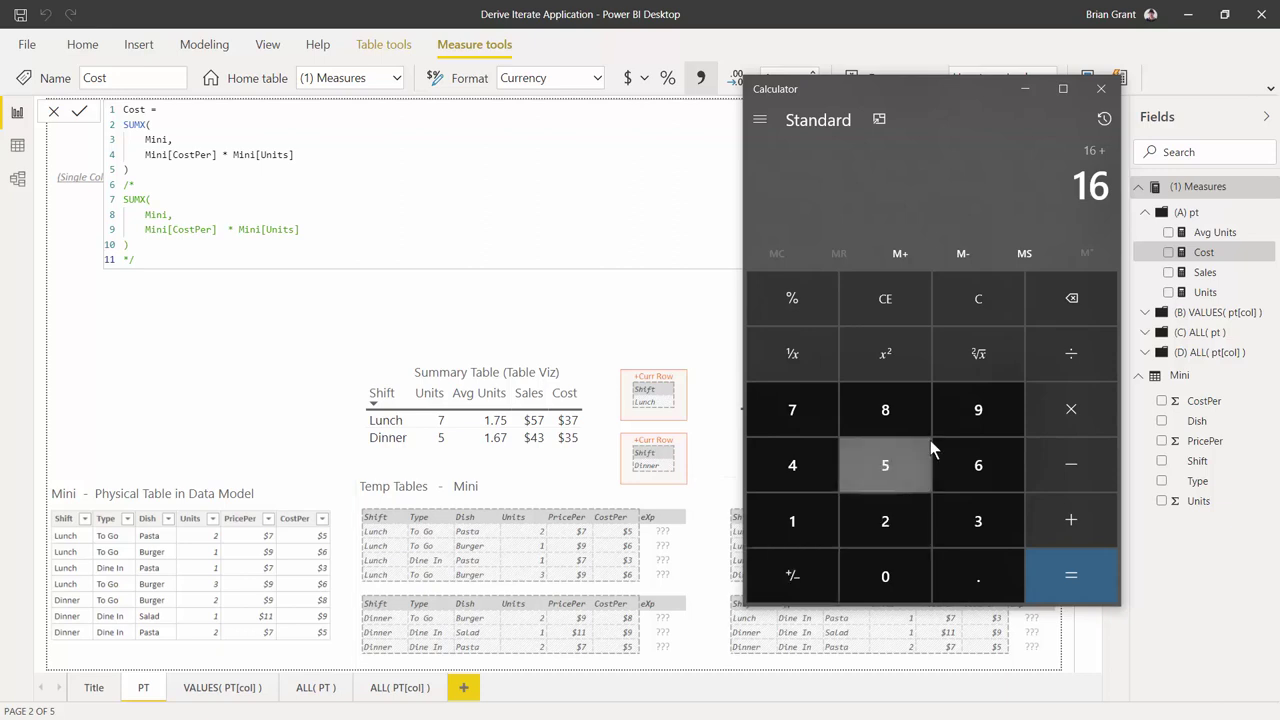
left_click(974, 422)
left_click(1062, 512)
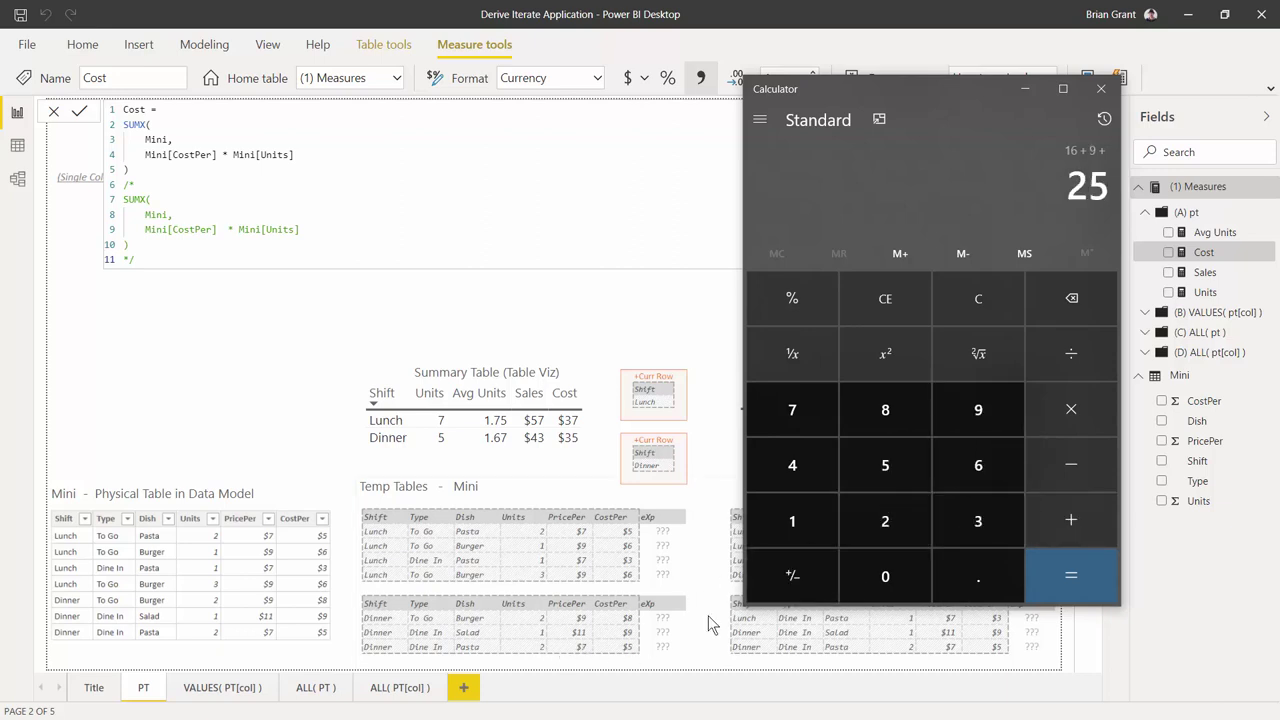
left_click(833, 524)
left_click(884, 560)
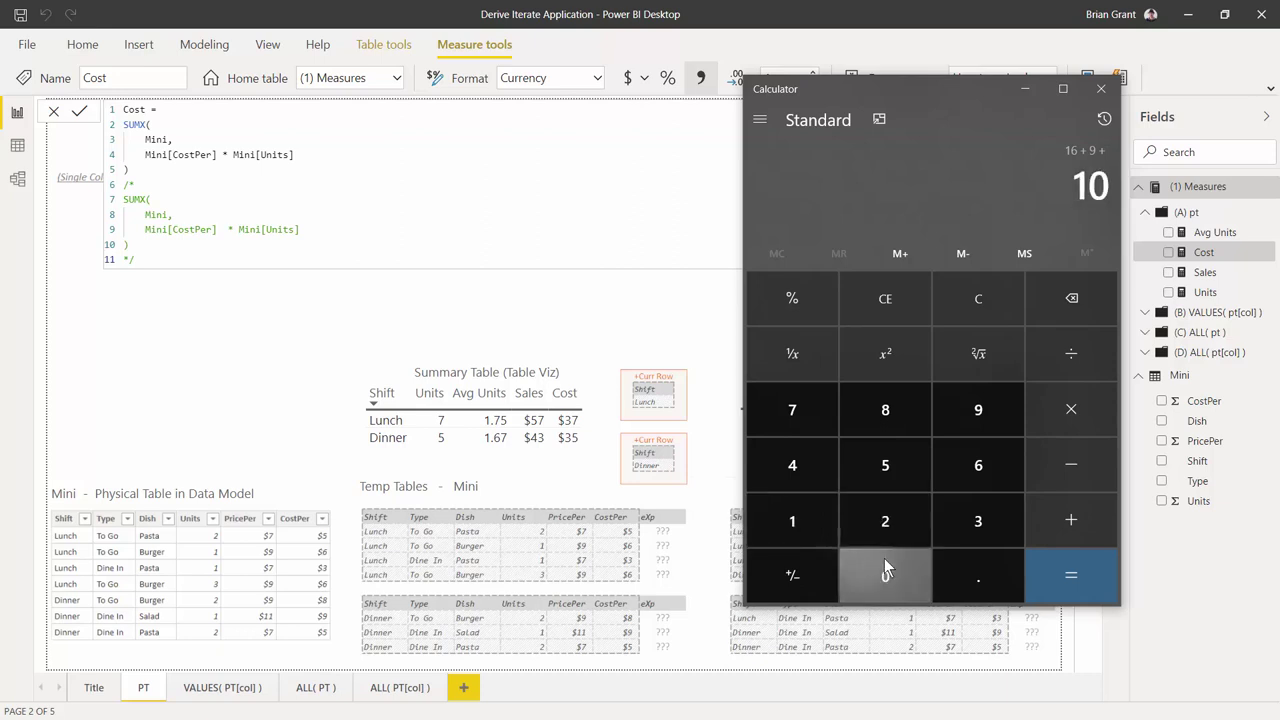
left_click(1060, 580)
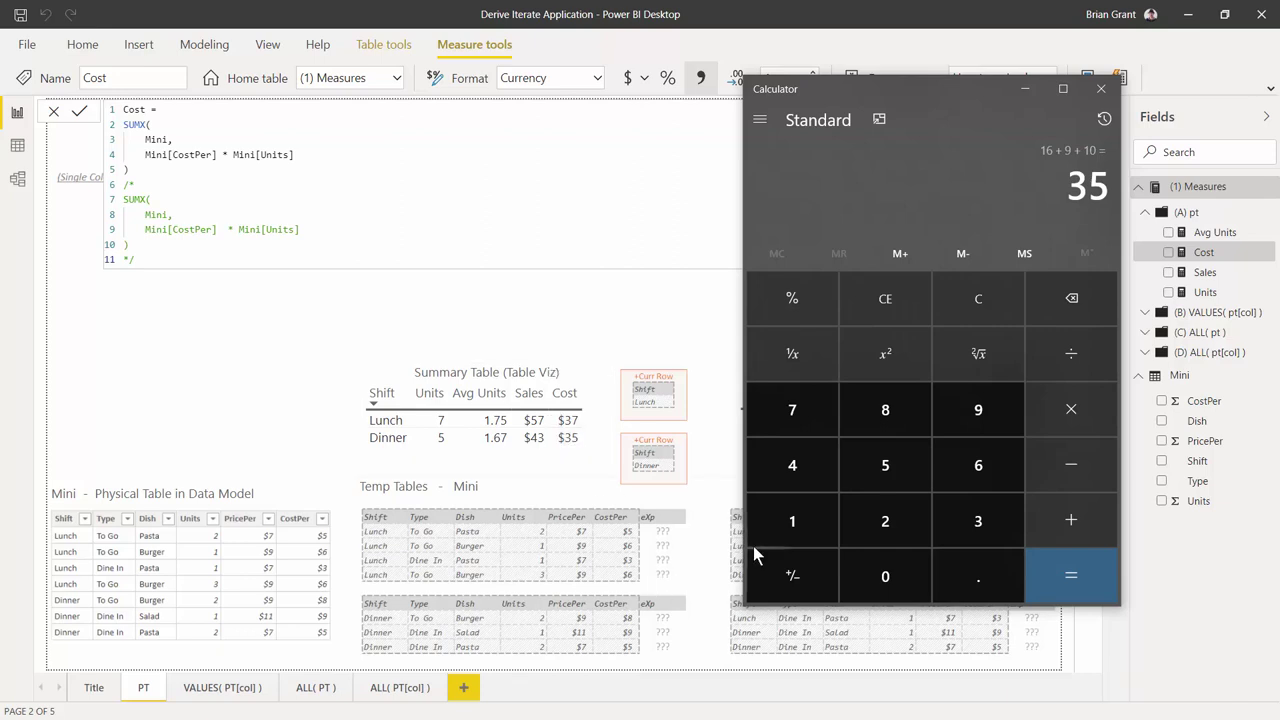
left_click(1033, 88)
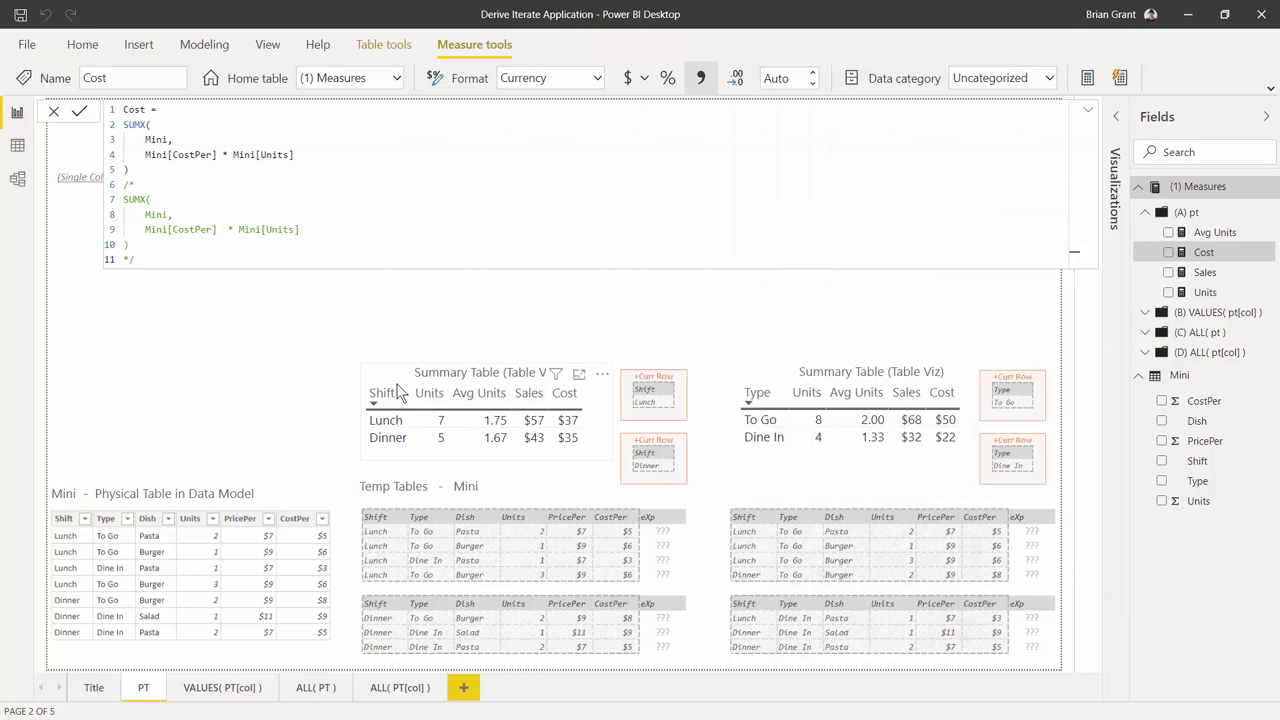